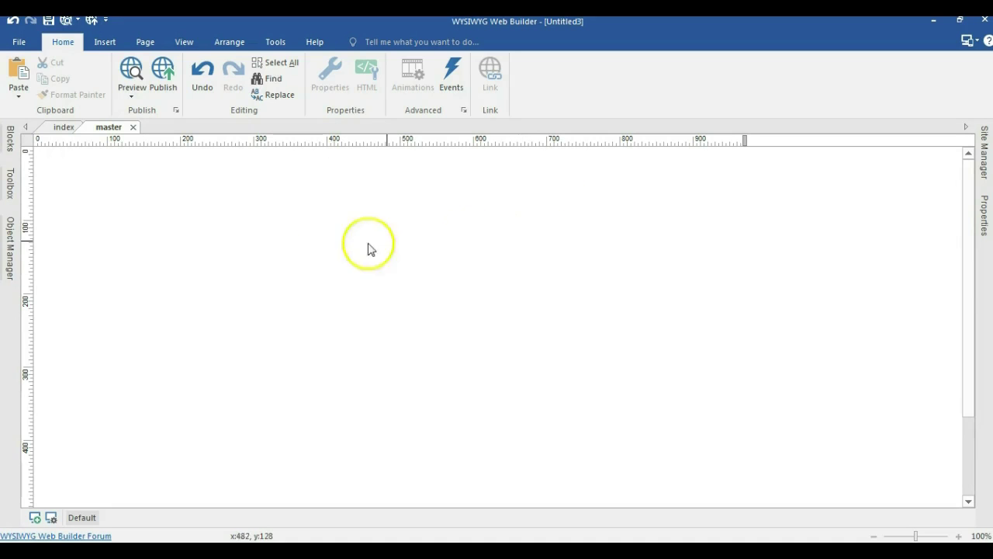
Step: Bring up the Toolbox of insertable objects for the blank master page
click(17, 184)
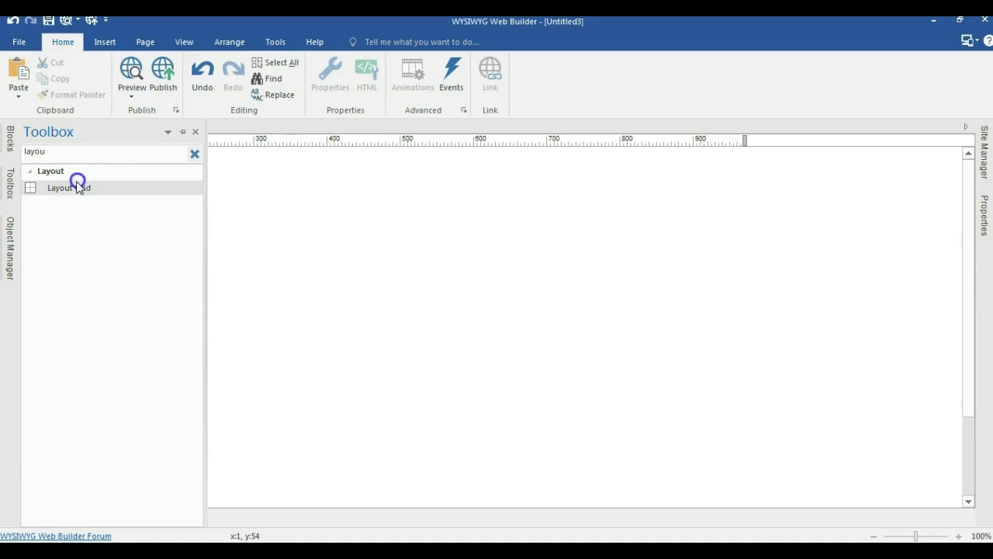
Step: Search the Toolbox for 'lay' and draw a Layer near the top-left with a grey background
key(BackSpace)
text(lay)
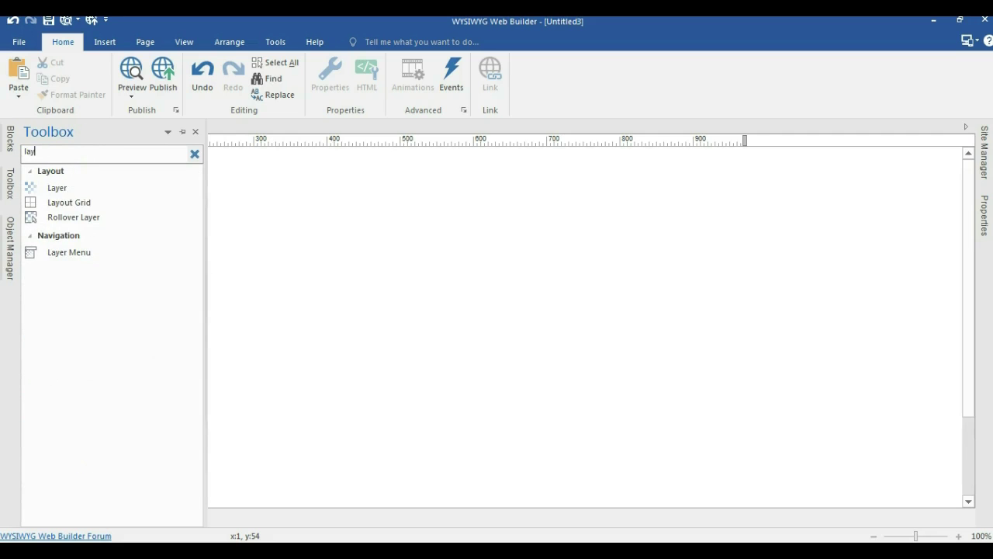
click(62, 187)
drag(222, 195, 590, 298)
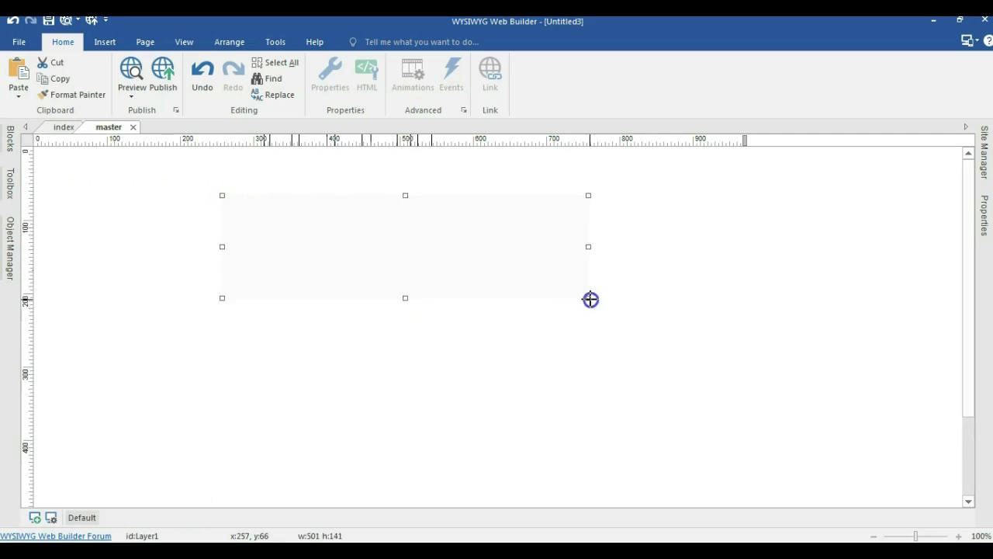
drag(394, 257, 226, 170)
double_click(220, 171)
click(369, 131)
click(429, 231)
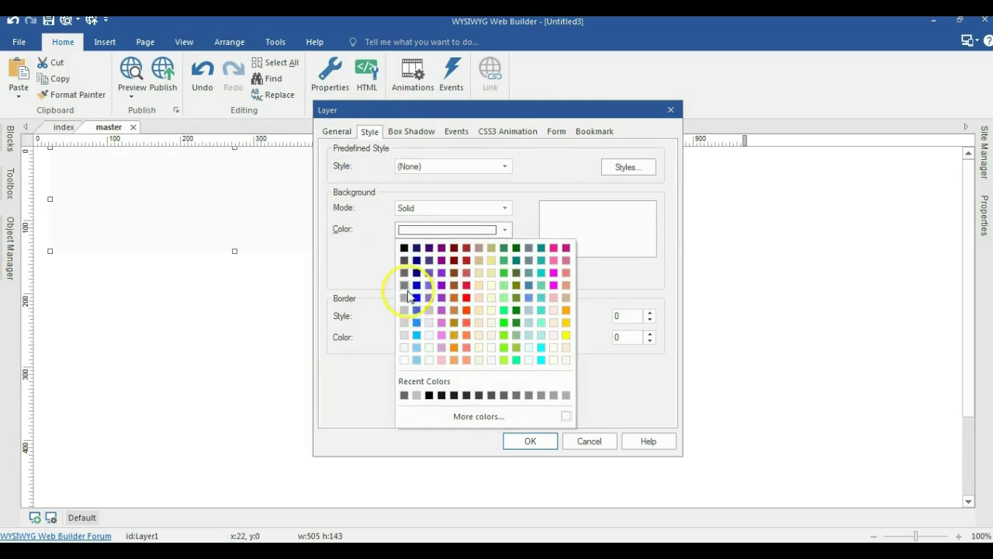
click(403, 284)
click(530, 441)
Step: Move the grey layer to x 0, widen it to 970, and make it floating with relative horizontal sizing
drag(267, 207, 251, 207)
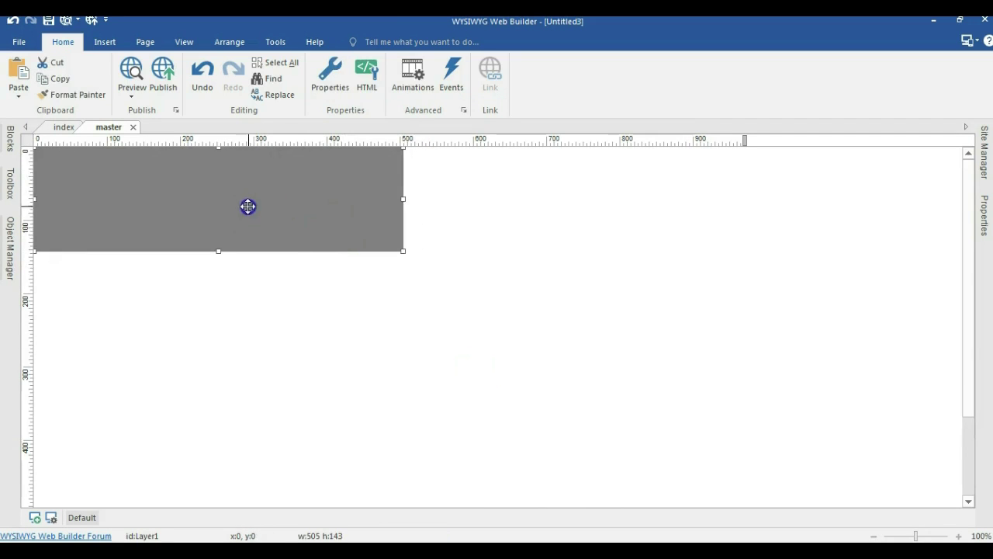
drag(403, 199, 742, 199)
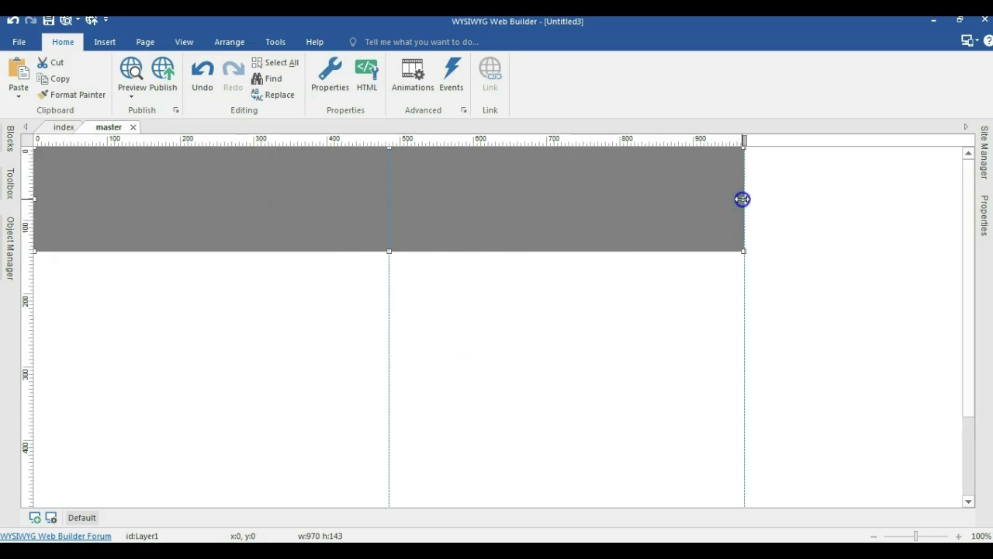
double_click(653, 203)
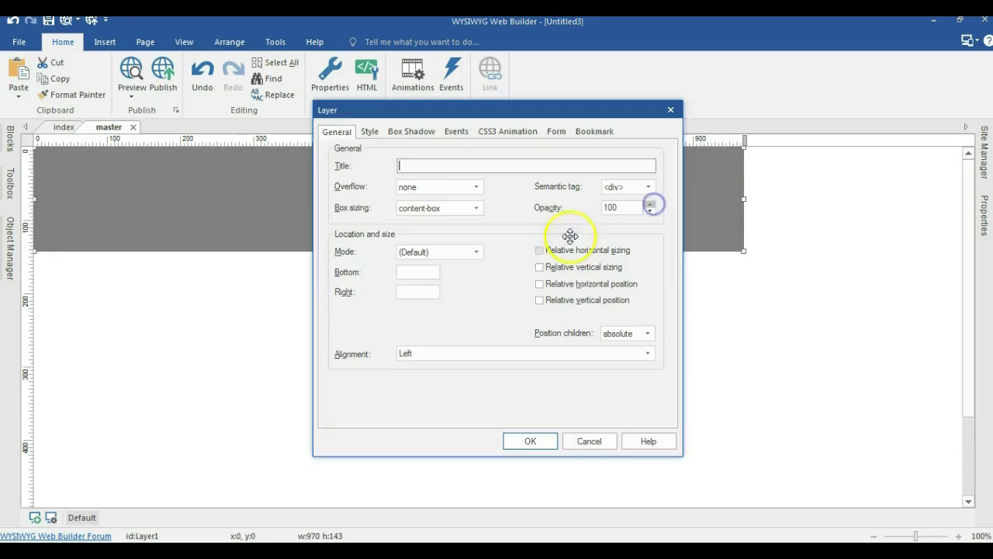
click(396, 252)
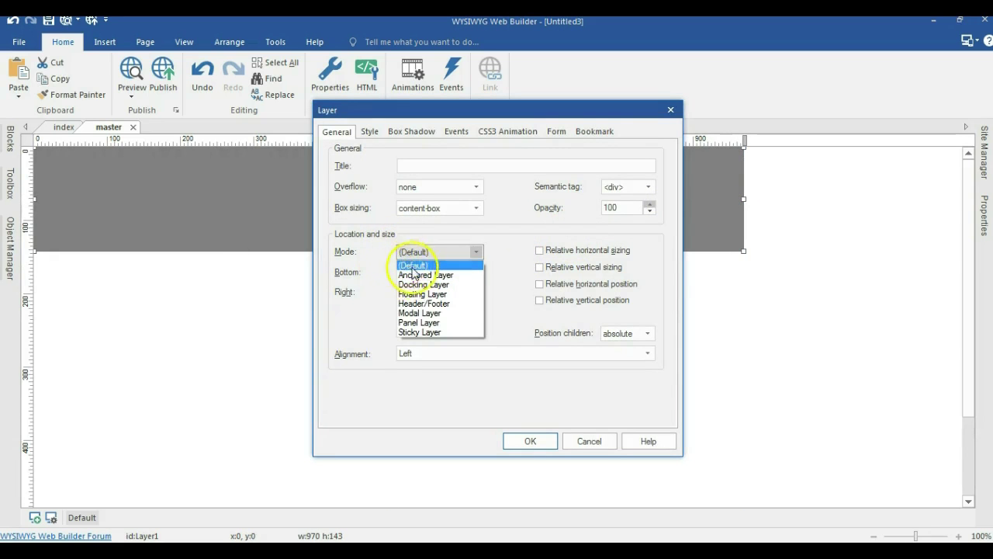
click(422, 293)
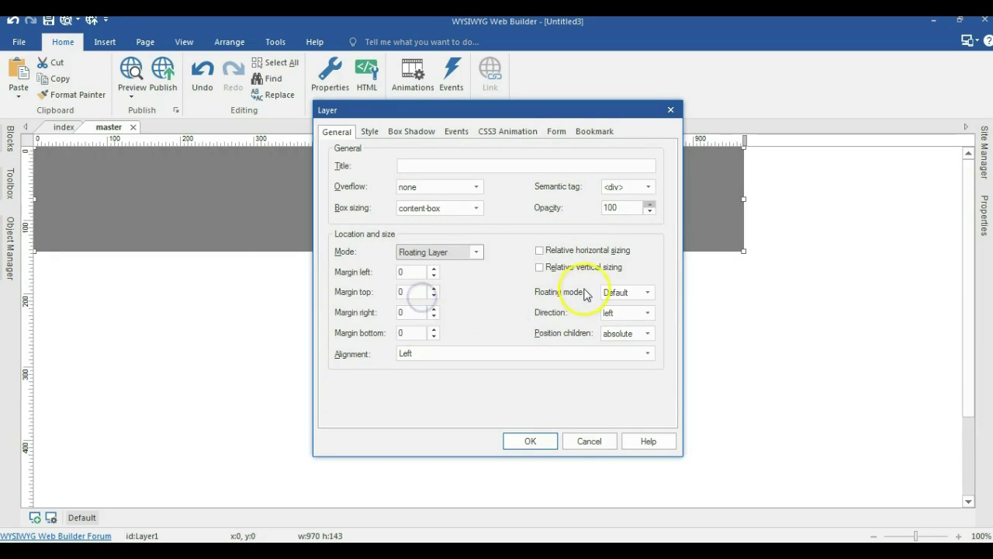
click(588, 251)
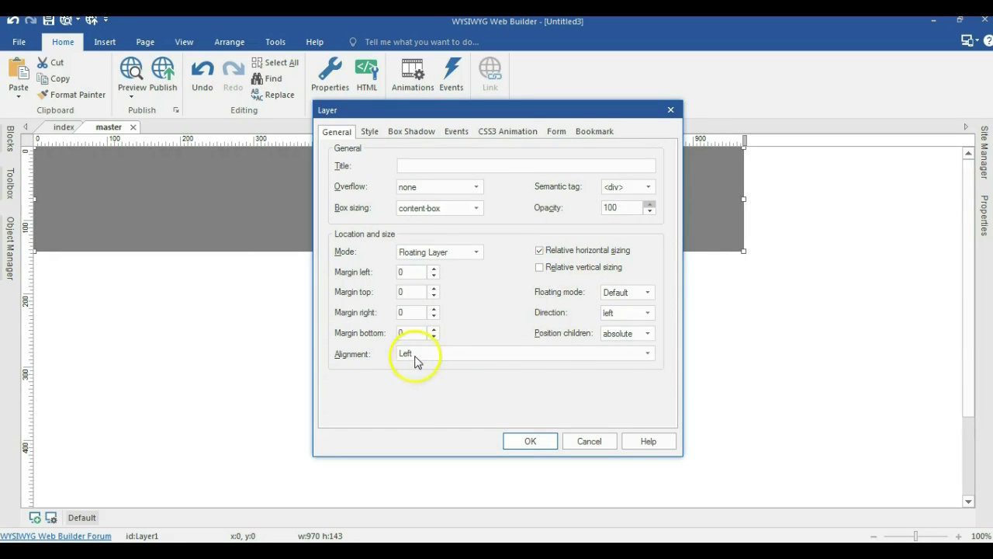
click(530, 441)
click(40, 186)
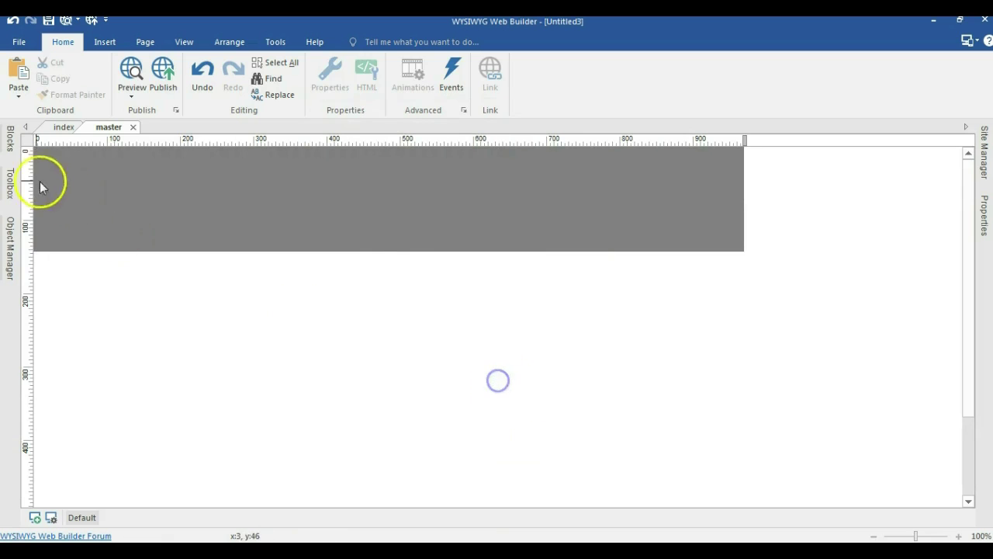
click(70, 156)
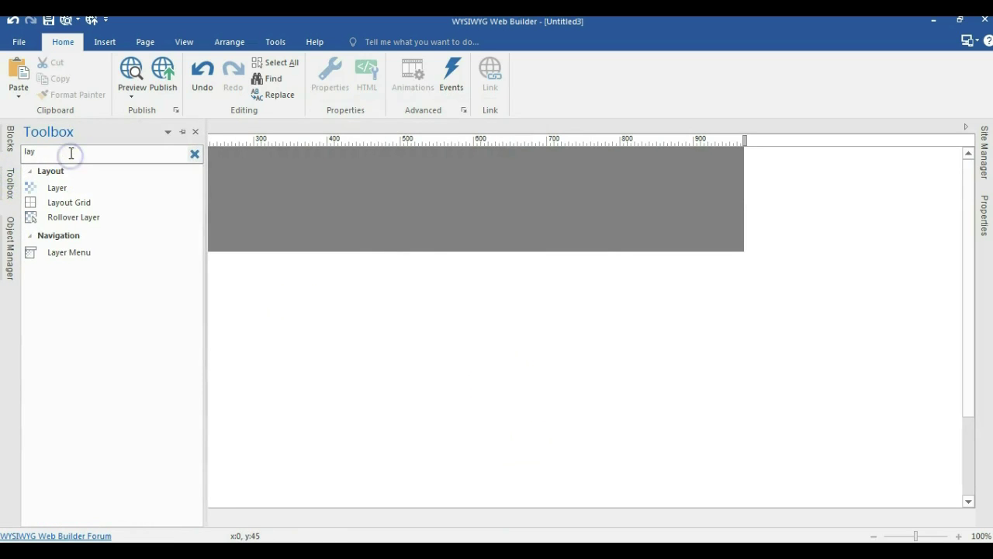
Step: Add a single-column, fixed-layout grid below the header with 10 px top and bottom padding
drag(69, 201, 489, 341)
double_click(501, 277)
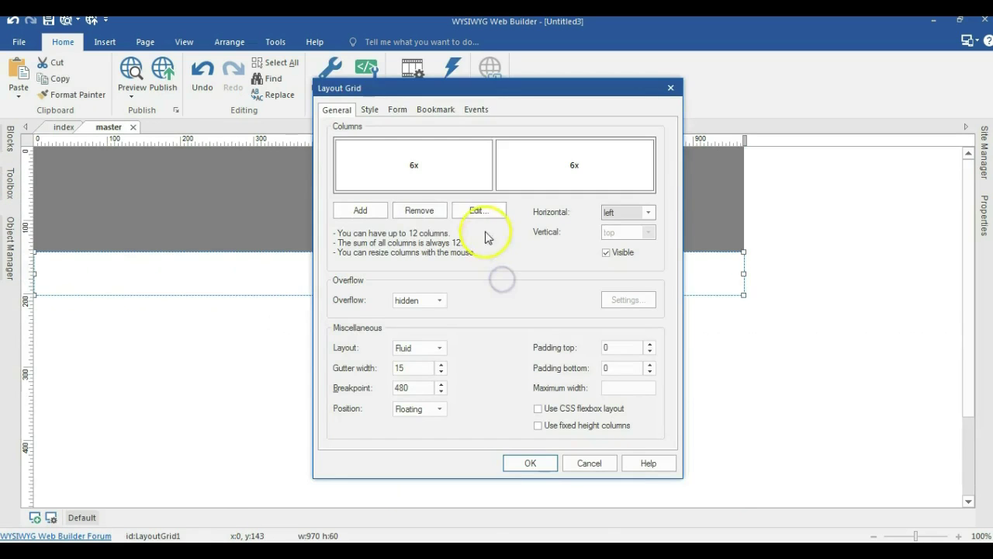
click(405, 212)
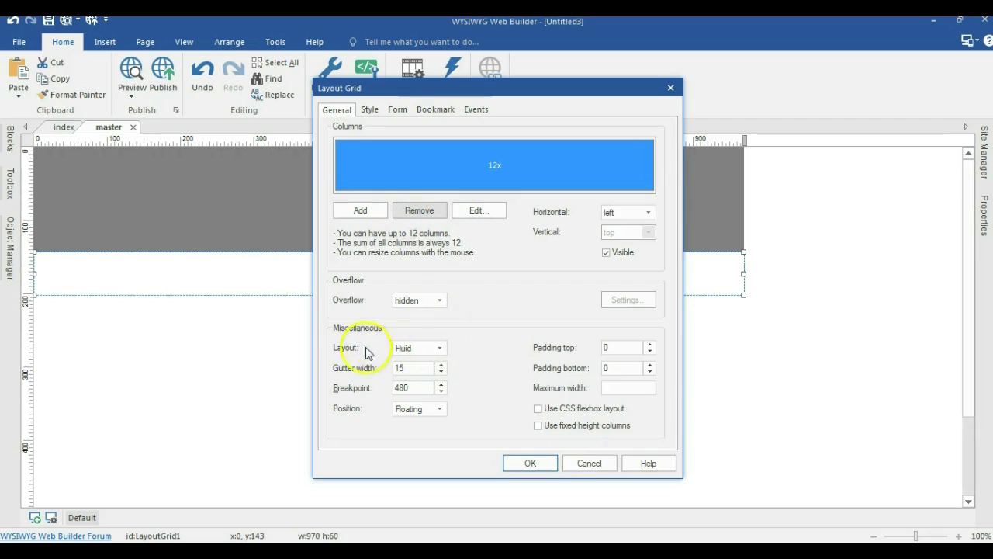
click(425, 351)
click(408, 365)
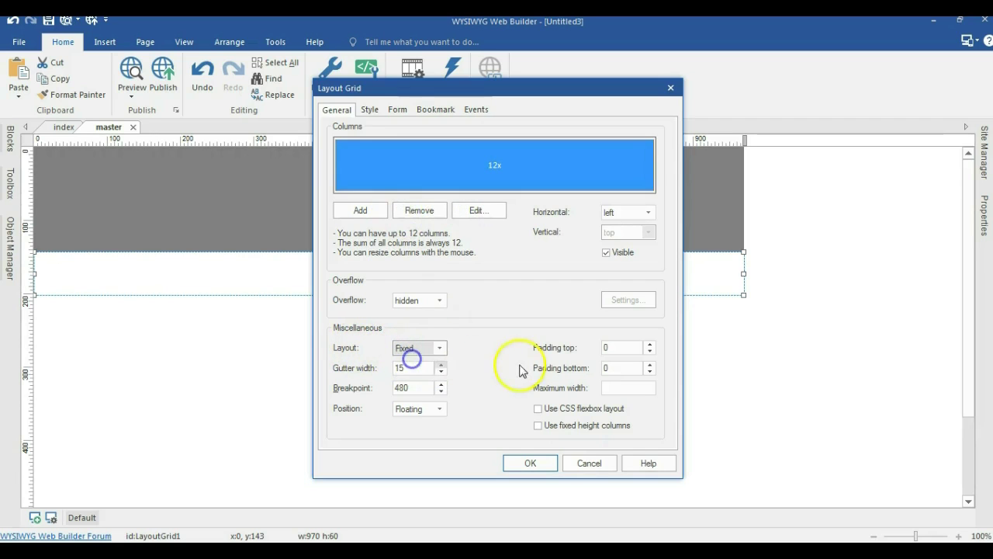
click(567, 347)
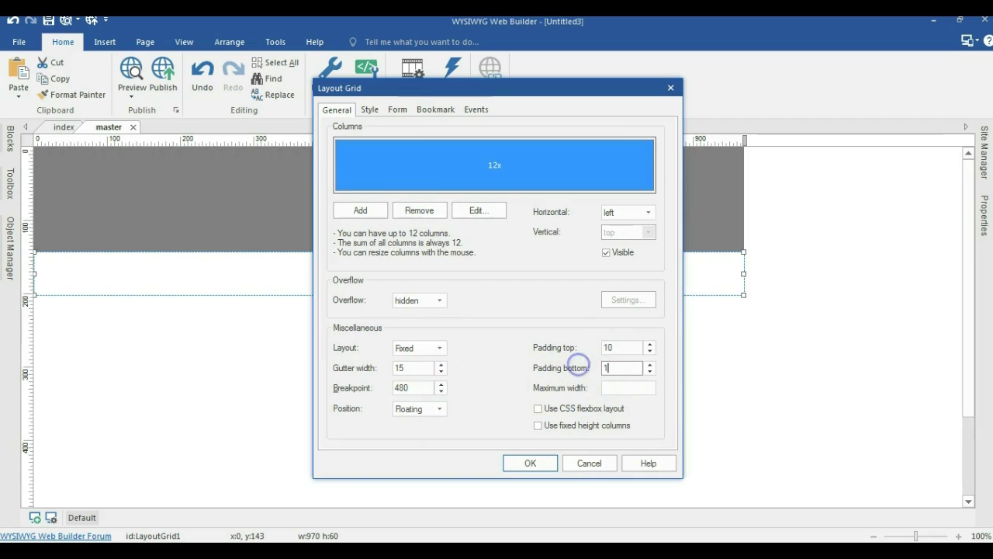
click(530, 462)
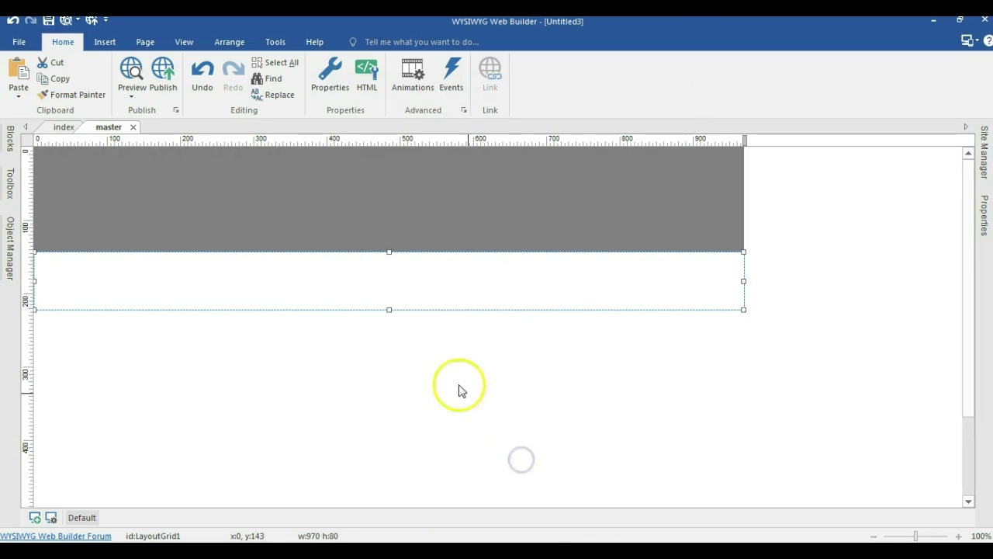
Step: Give the layout grid a solid black background
double_click(377, 288)
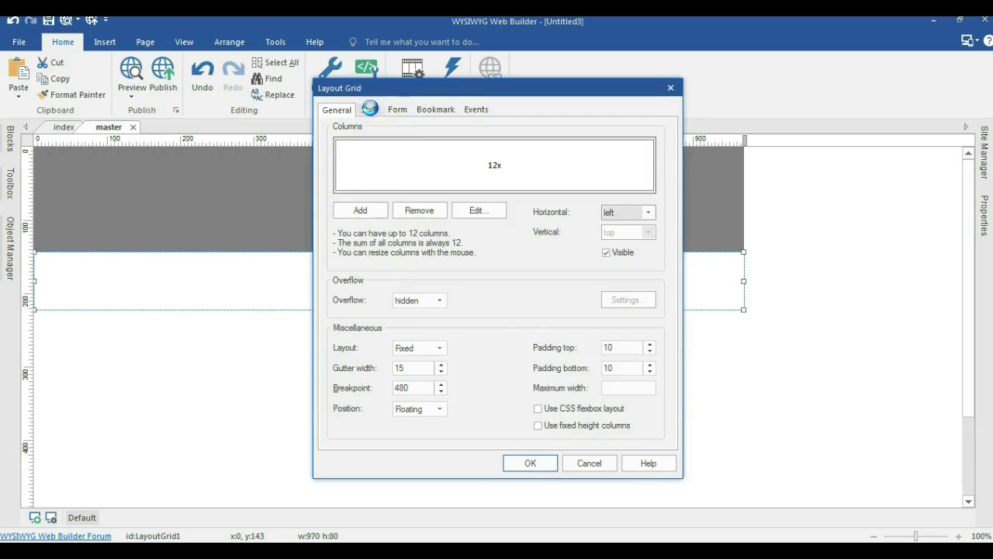
click(369, 109)
click(439, 187)
click(425, 206)
click(428, 209)
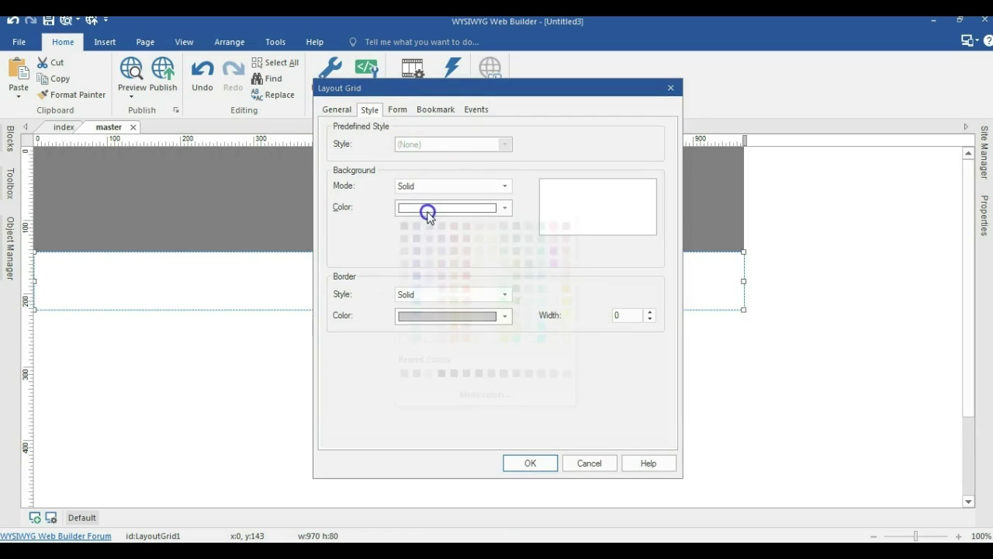
click(405, 227)
click(512, 463)
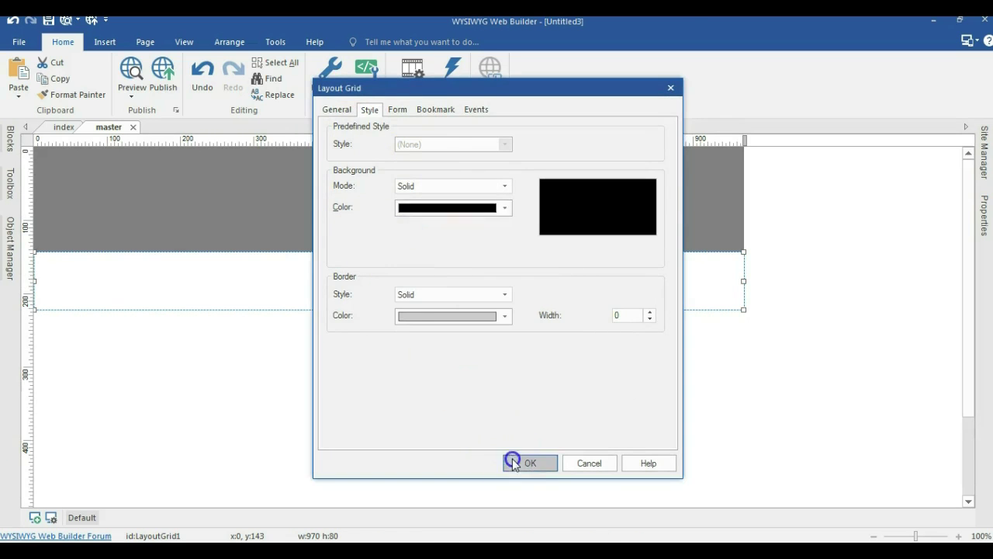
click(419, 399)
click(9, 184)
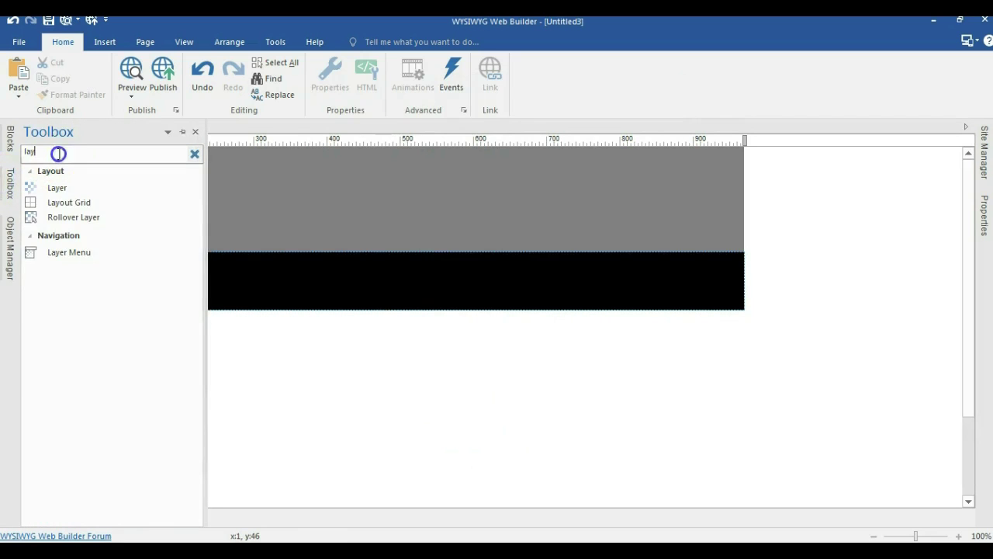
Step: Add a CSS Menu with Item 1 to Item 4 onto the black bar
click(6, 142)
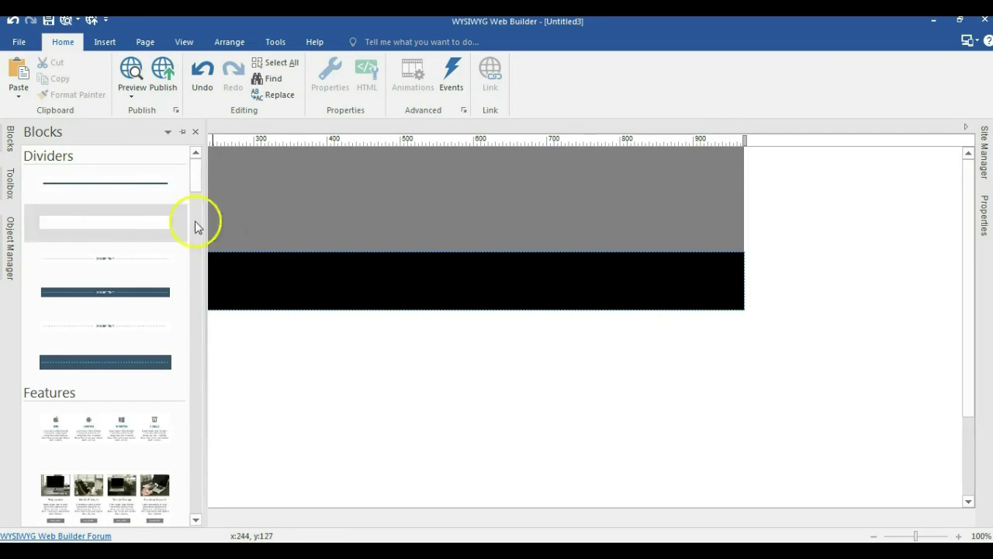
click(9, 182)
drag(67, 189, 314, 348)
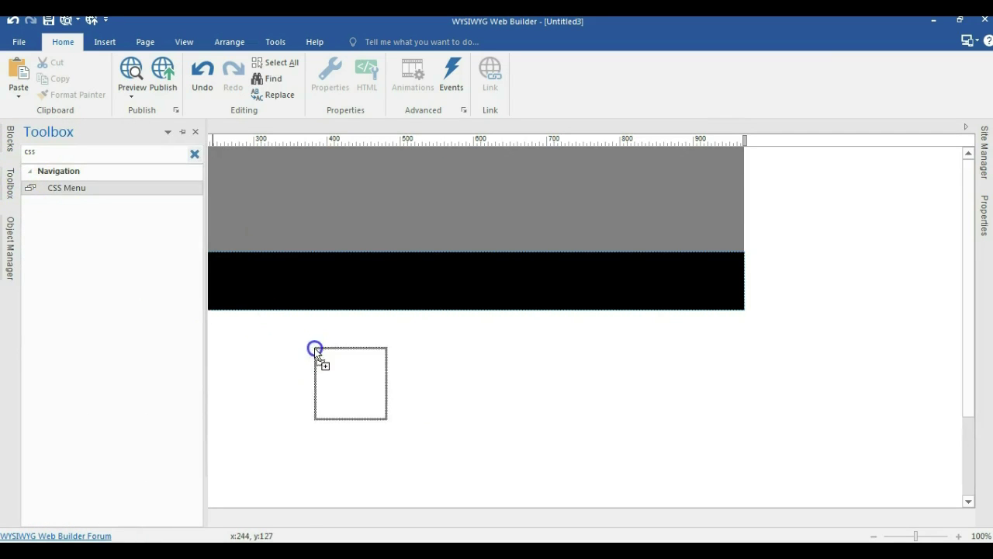
drag(450, 350, 450, 350)
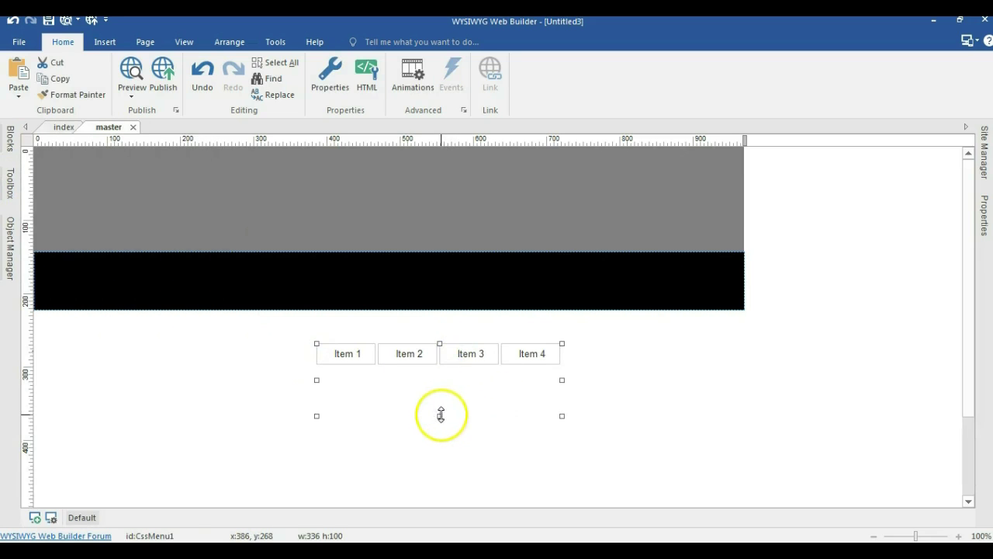
drag(553, 354, 483, 316)
click(257, 242)
Step: Set the black bar's grid Horizontal alignment to center
double_click(330, 262)
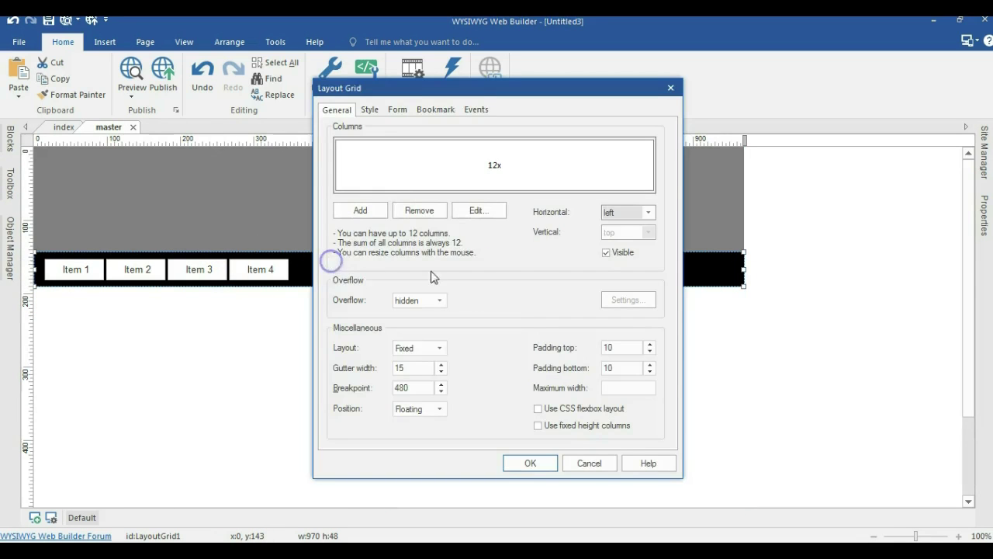
click(607, 220)
click(613, 231)
click(549, 459)
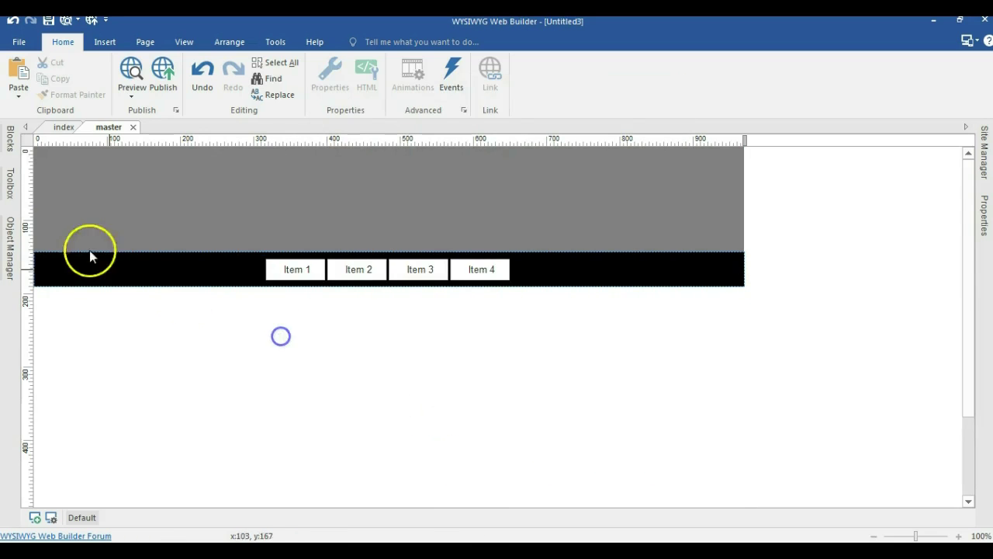
click(14, 190)
Step: Draw a Content Place Holder directly below the black menu bar
click(194, 154)
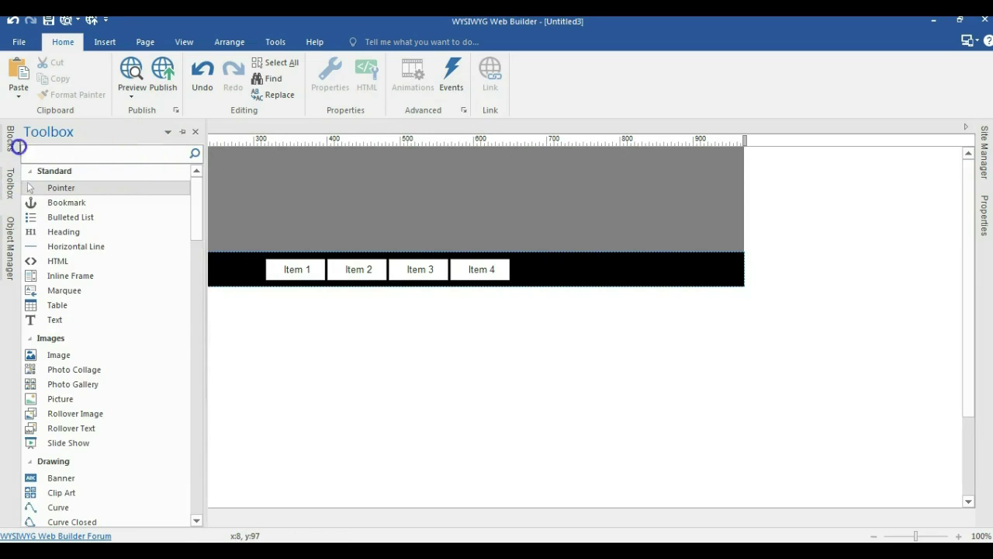
click(11, 140)
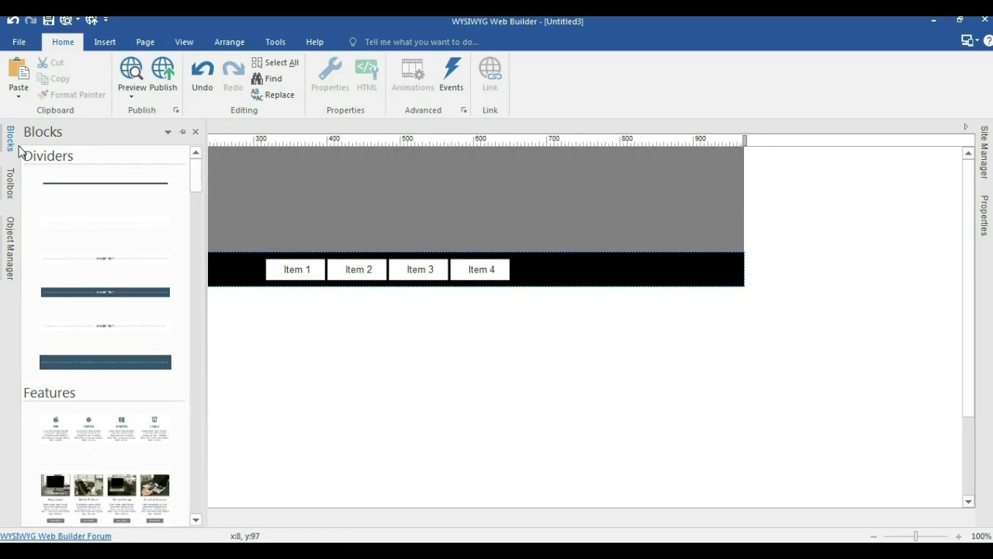
click(11, 174)
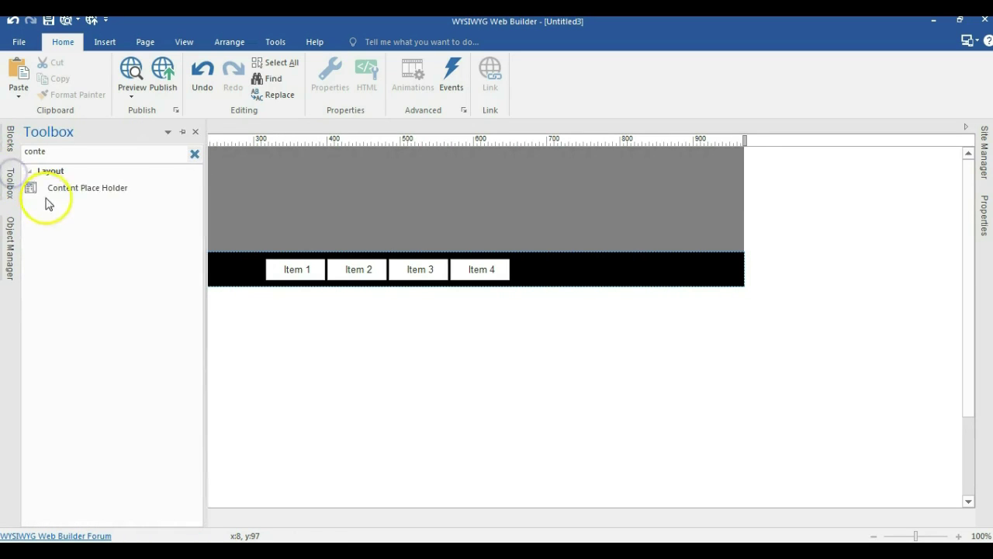
click(60, 186)
mouse_move(282, 303)
mouse_down()
mouse_move(421, 406)
mouse_move(556, 431)
mouse_up()
click(663, 409)
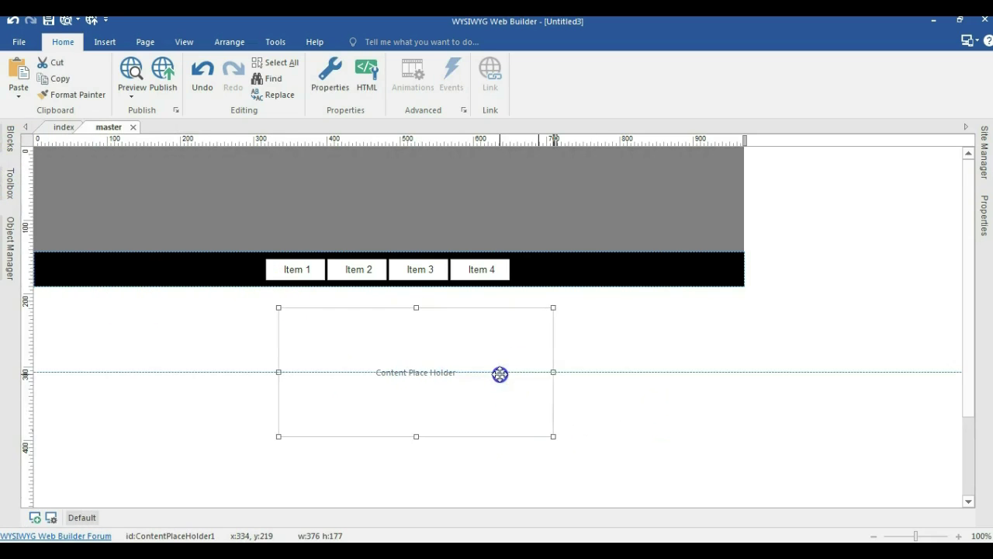
Step: Adjust the placeholder's overflow and layout settings so it spans the full 970 px width
double_click(502, 374)
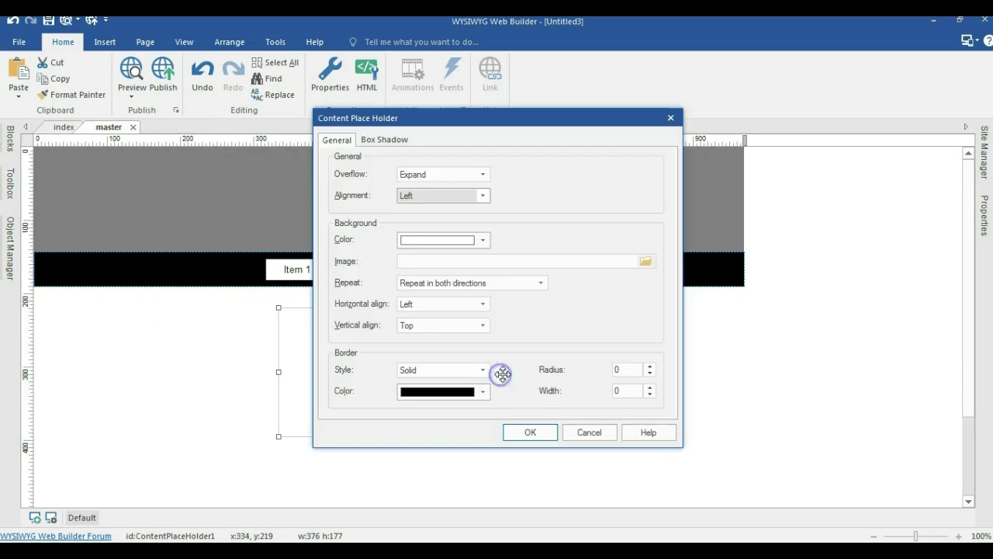
click(440, 175)
click(424, 217)
click(525, 432)
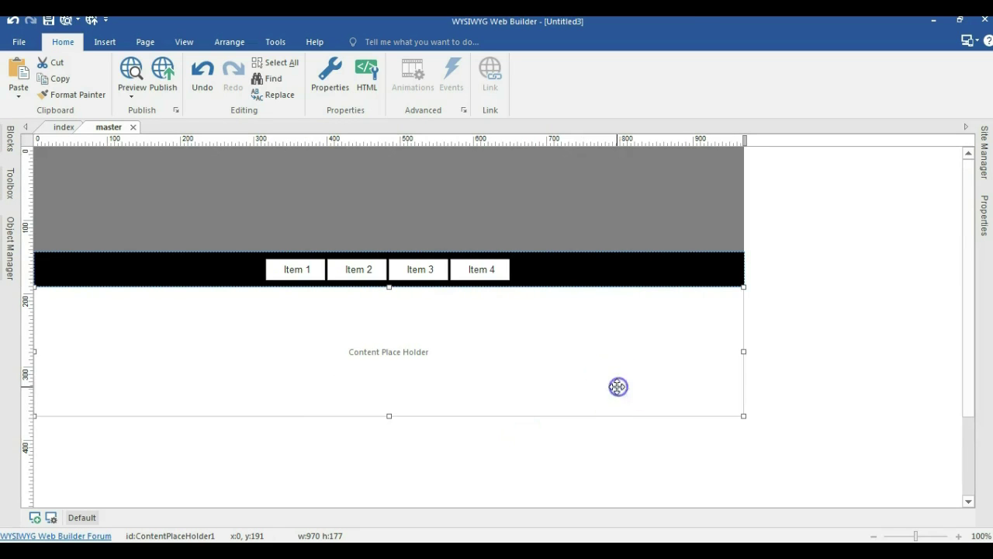
scroll(262, 379, down, 3)
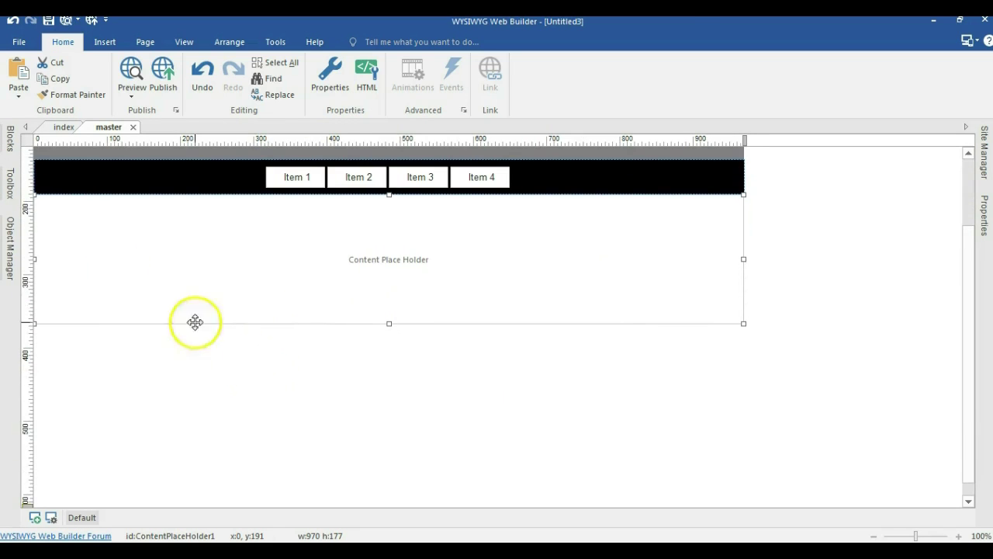
click(13, 186)
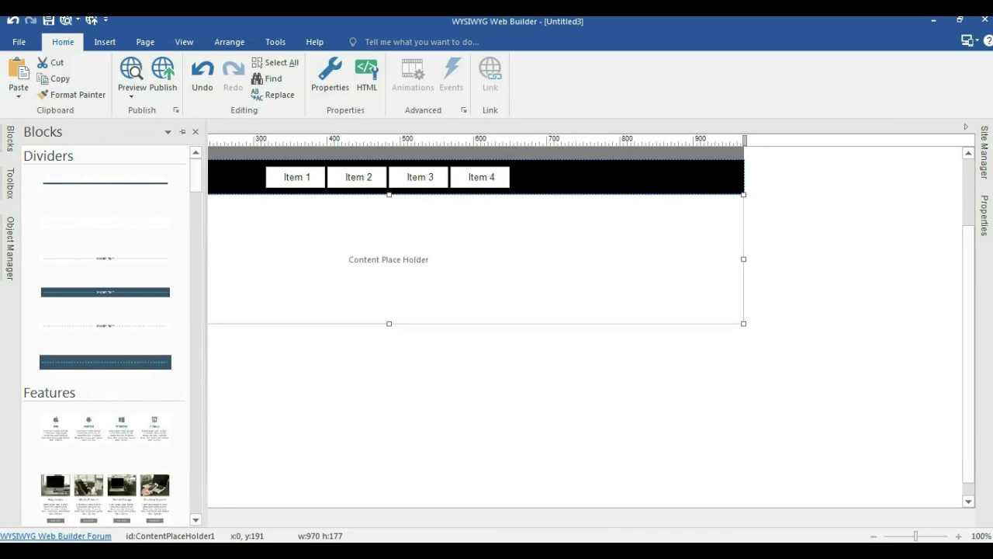
Step: Place a single-column layout grid below the placeholder with a solid black background
click(10, 189)
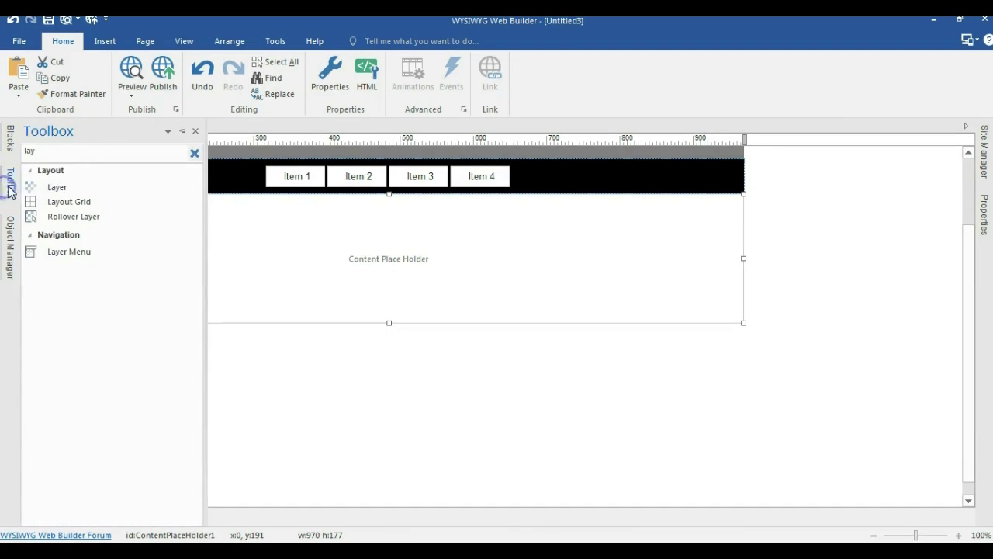
click(60, 202)
click(244, 350)
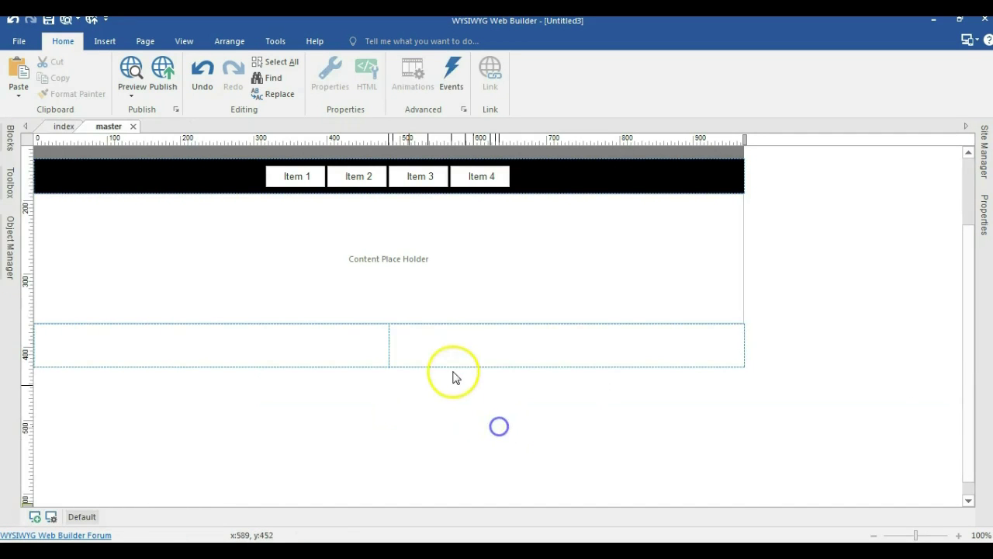
double_click(445, 362)
click(435, 210)
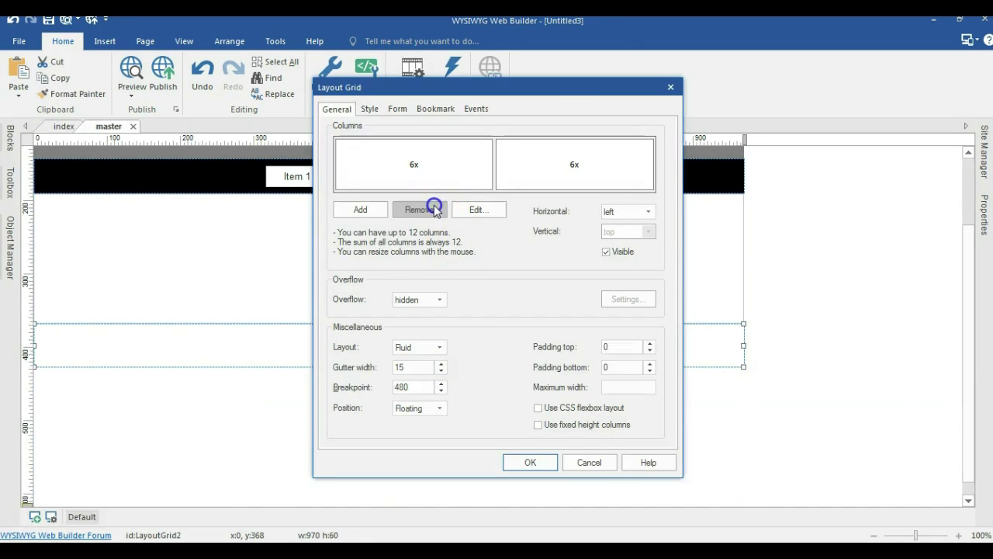
click(371, 111)
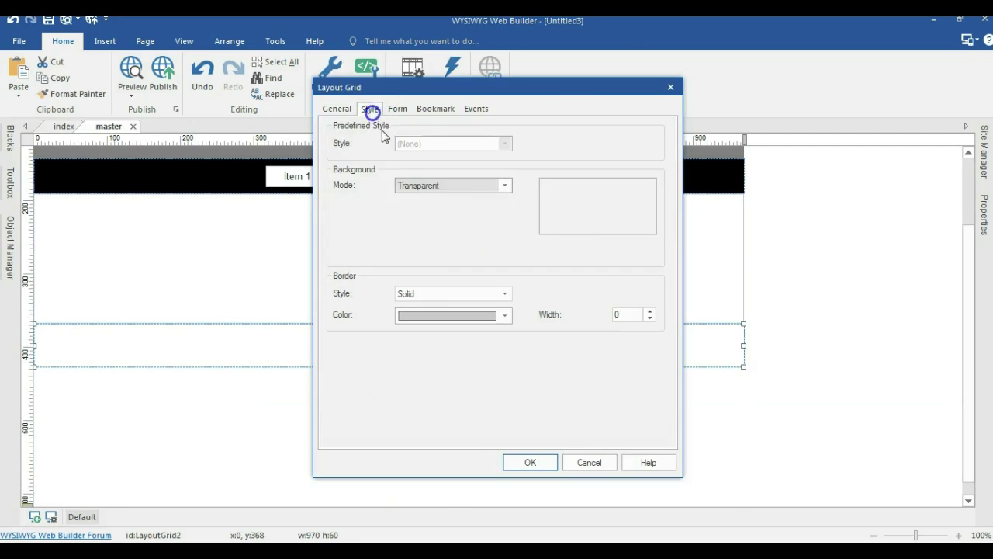
click(427, 186)
click(405, 208)
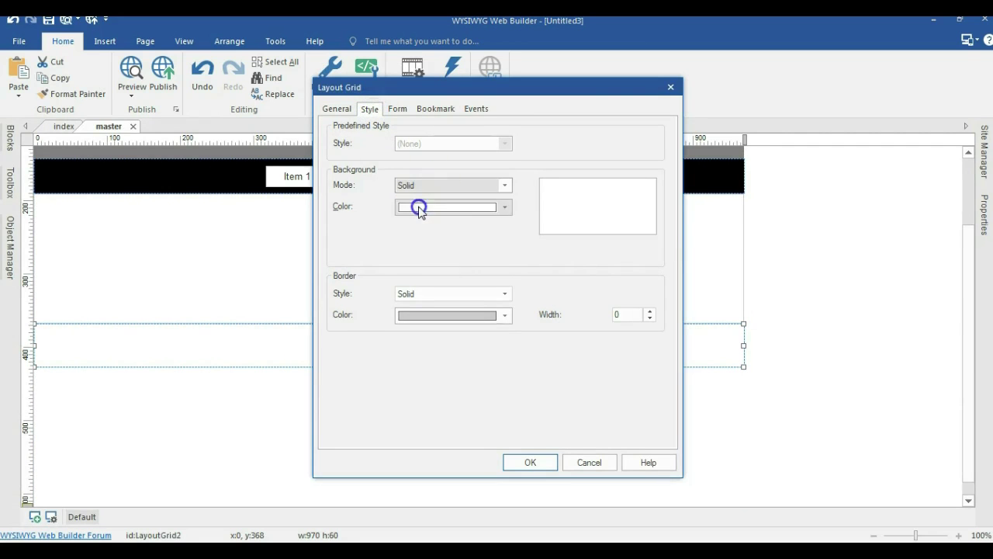
click(419, 206)
click(404, 226)
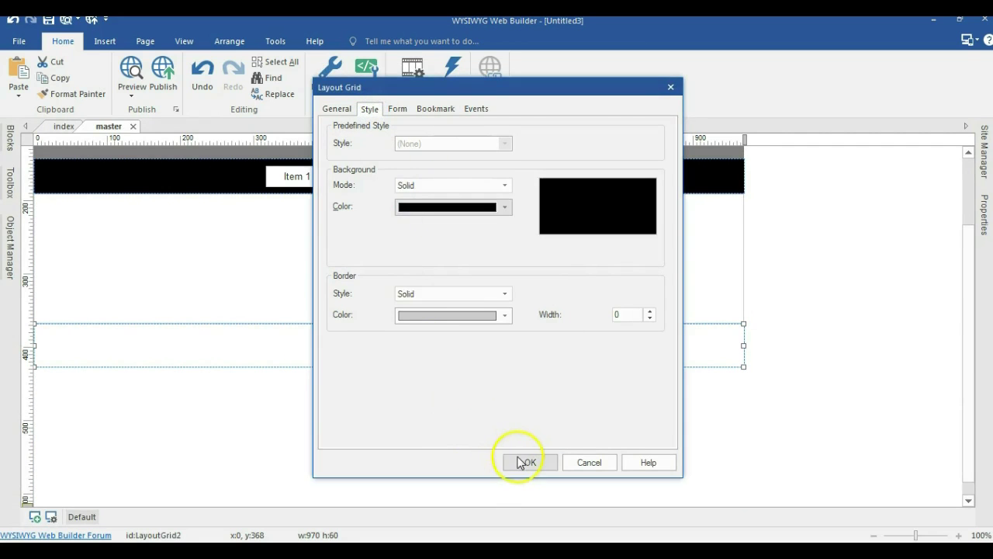
click(528, 462)
Step: Switch the bottom black grid's layout to Fixed
double_click(386, 355)
click(415, 368)
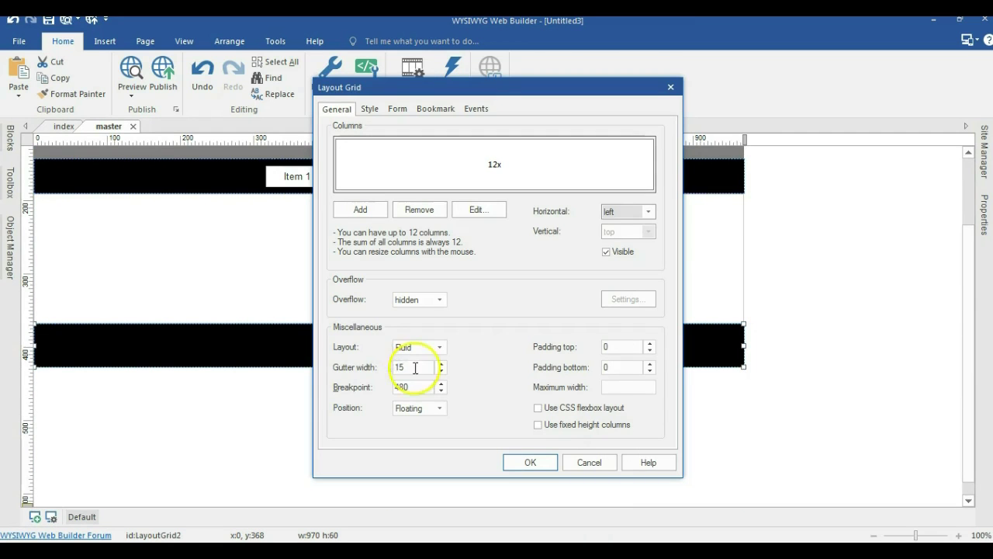
click(419, 348)
click(419, 363)
click(528, 462)
scroll(333, 314, up, 3)
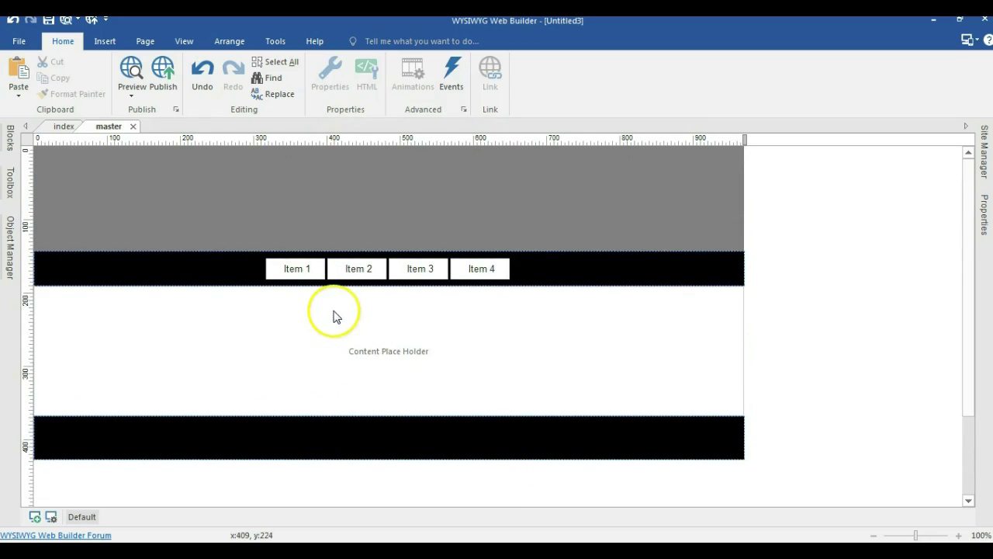
Step: Copy the black menu bar and paste a duplicate onto the page
click(535, 270)
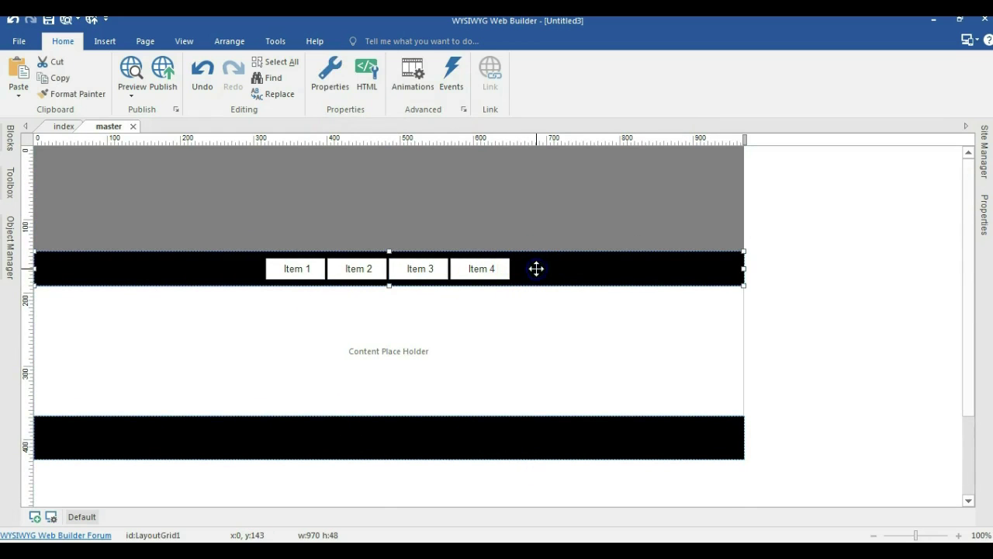
right_click(529, 270)
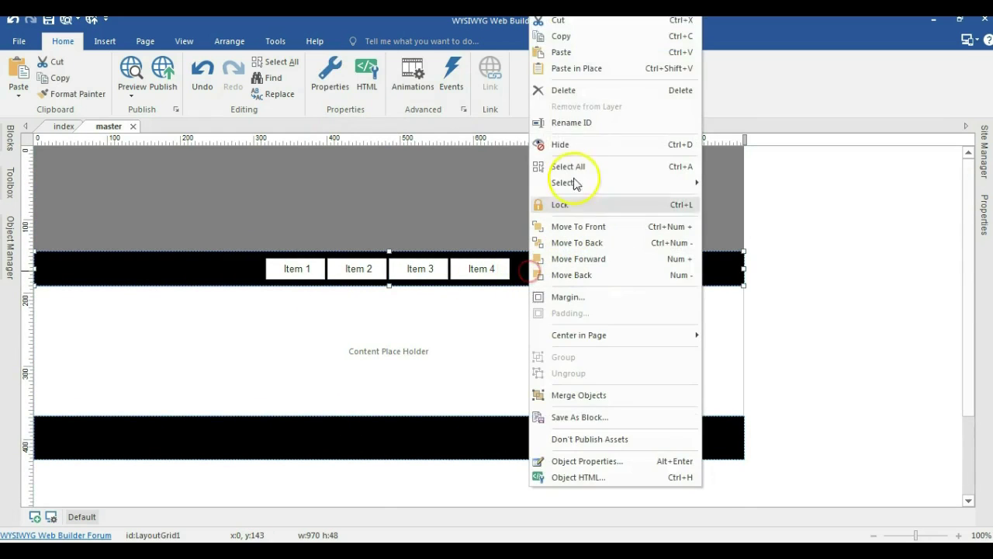
click(566, 38)
click(333, 314)
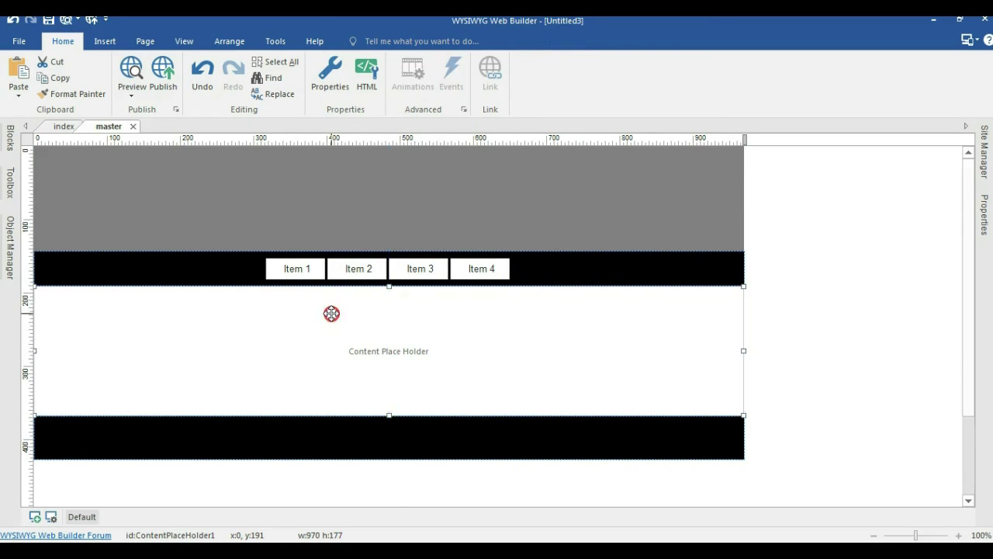
right_click(332, 314)
click(372, 52)
scroll(372, 333, down, 2)
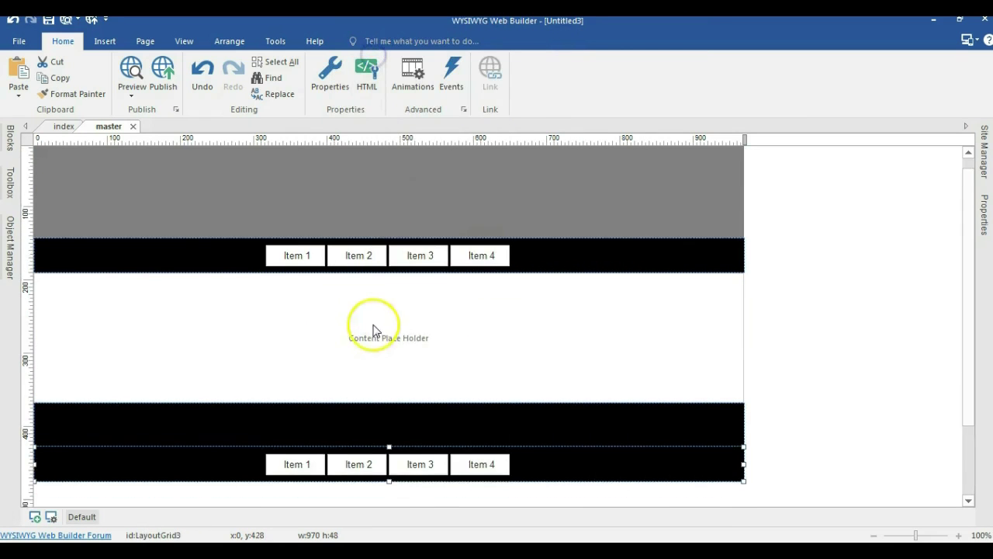
scroll(219, 397, up, 2)
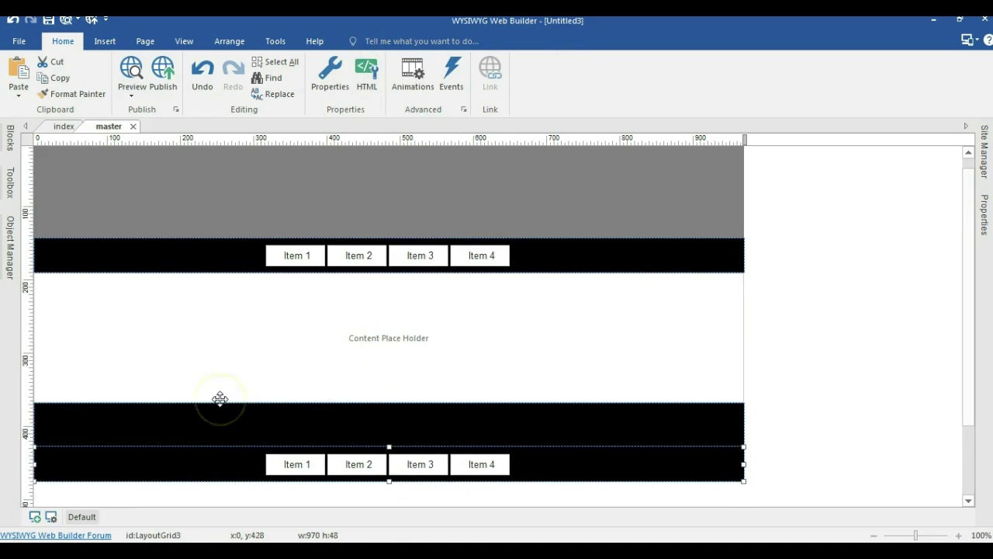
scroll(533, 410, down, 1)
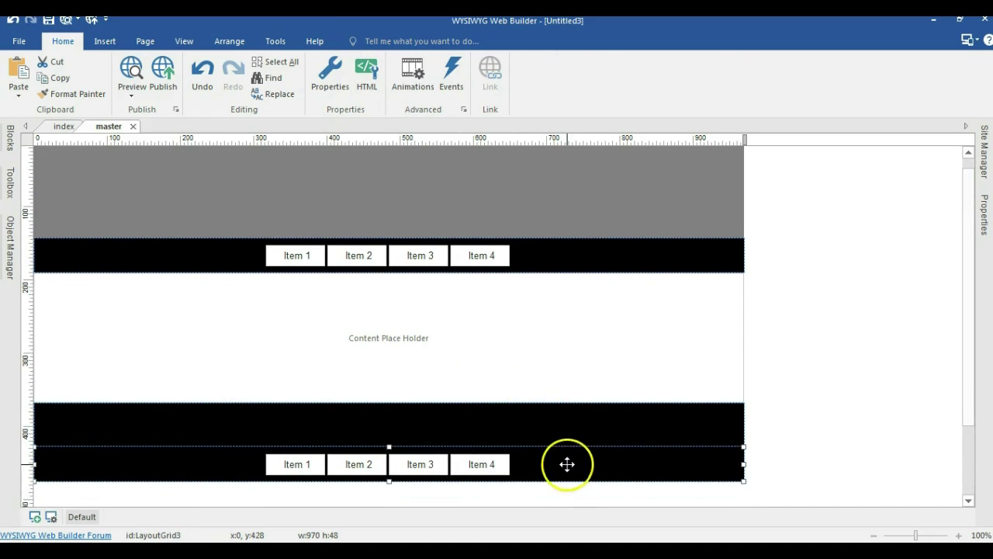
Step: Move the copied bar to the top of the page and set its position to Fixed
right_click(567, 464)
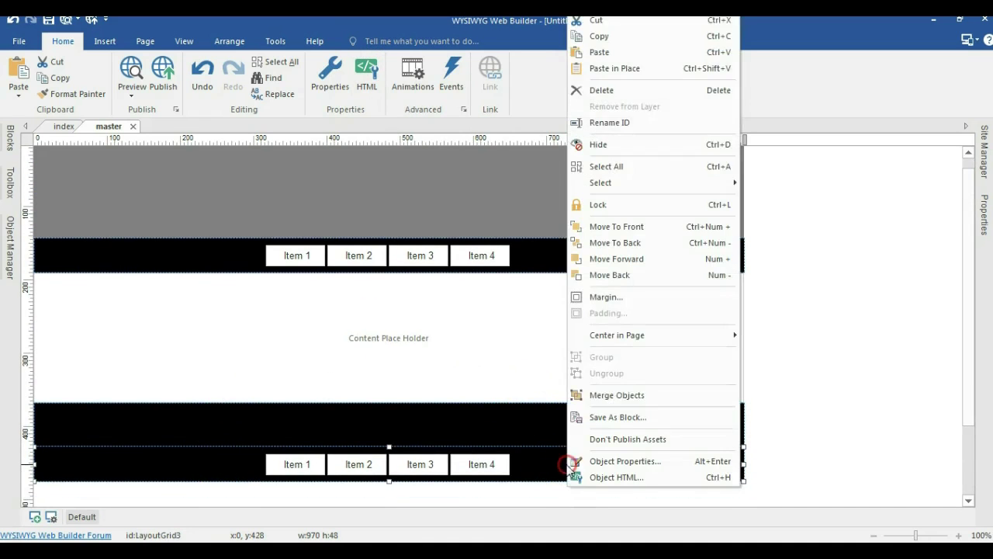
click(617, 243)
scroll(585, 247, up, 1)
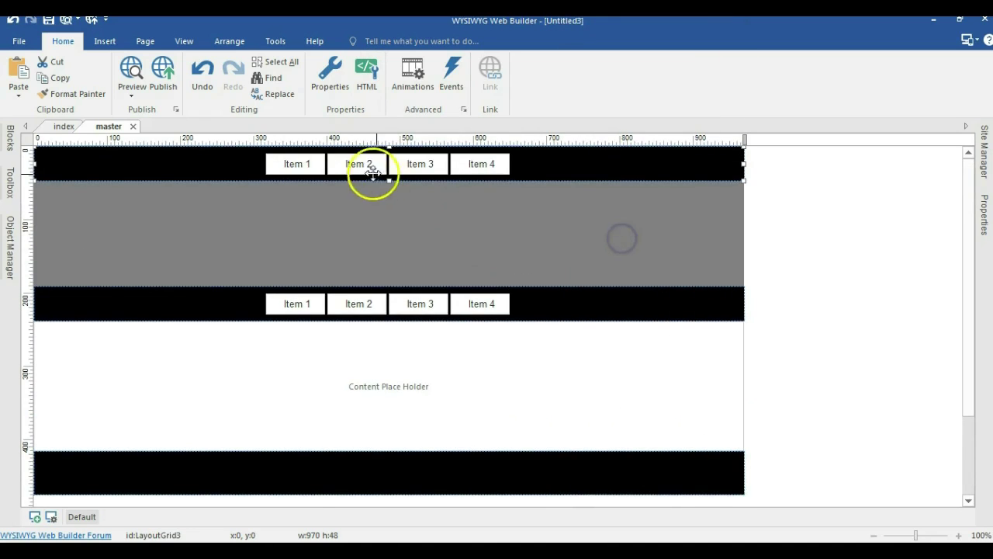
double_click(216, 172)
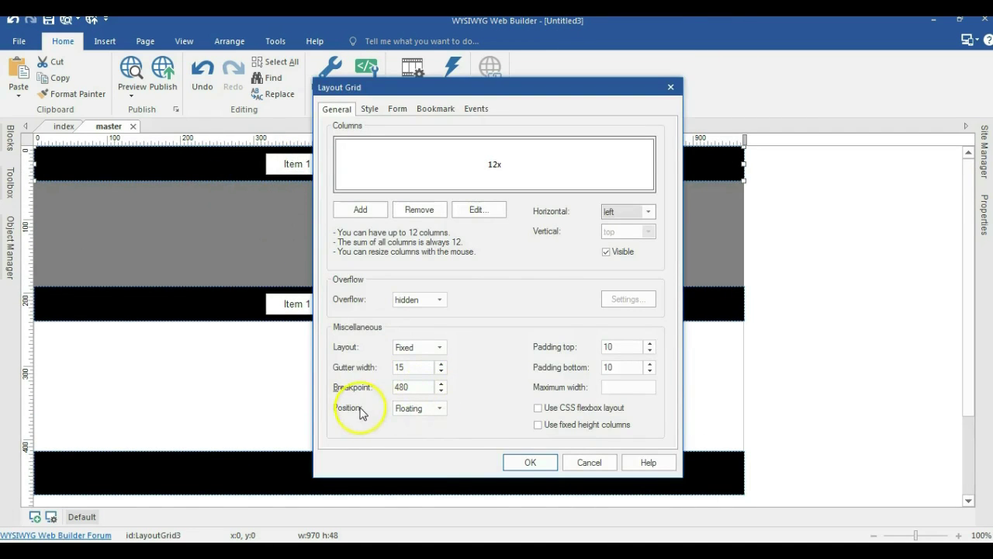
click(439, 409)
click(422, 432)
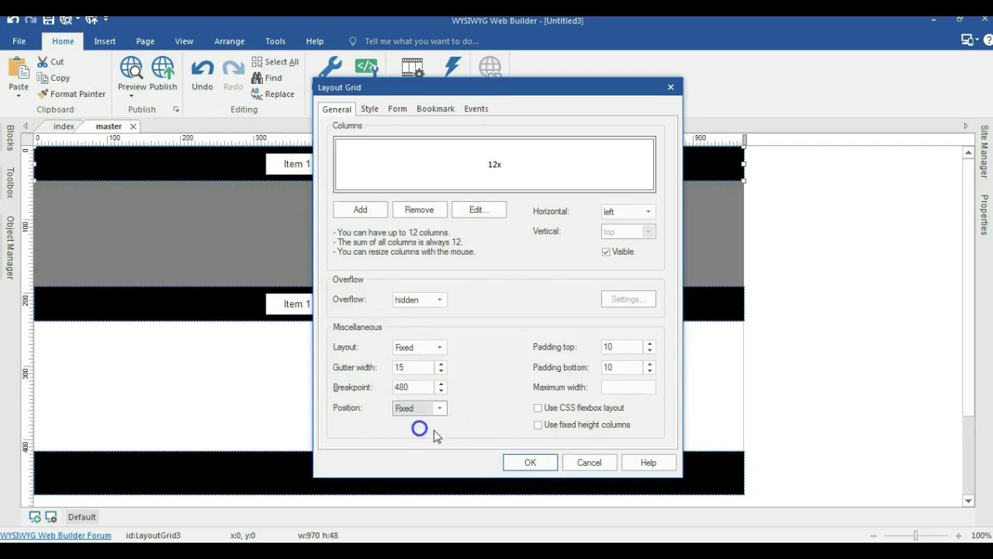
click(530, 461)
click(755, 315)
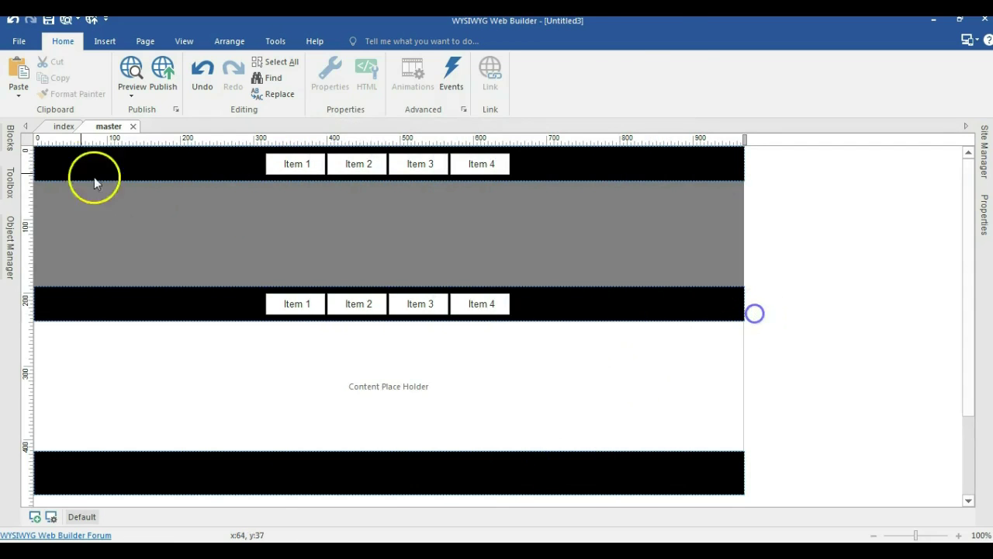
click(11, 185)
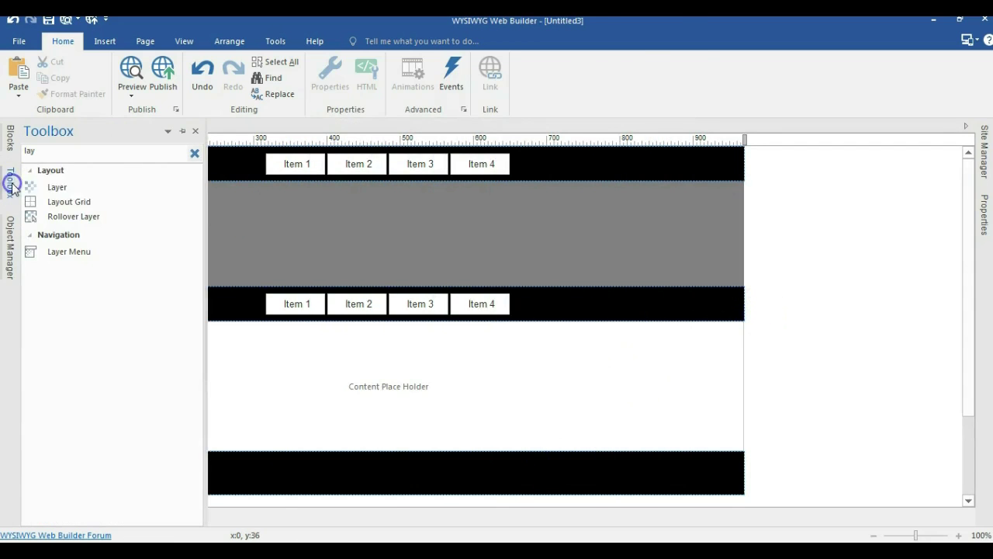
Step: Place a Bookmark just below the original menu bar
click(194, 157)
click(67, 202)
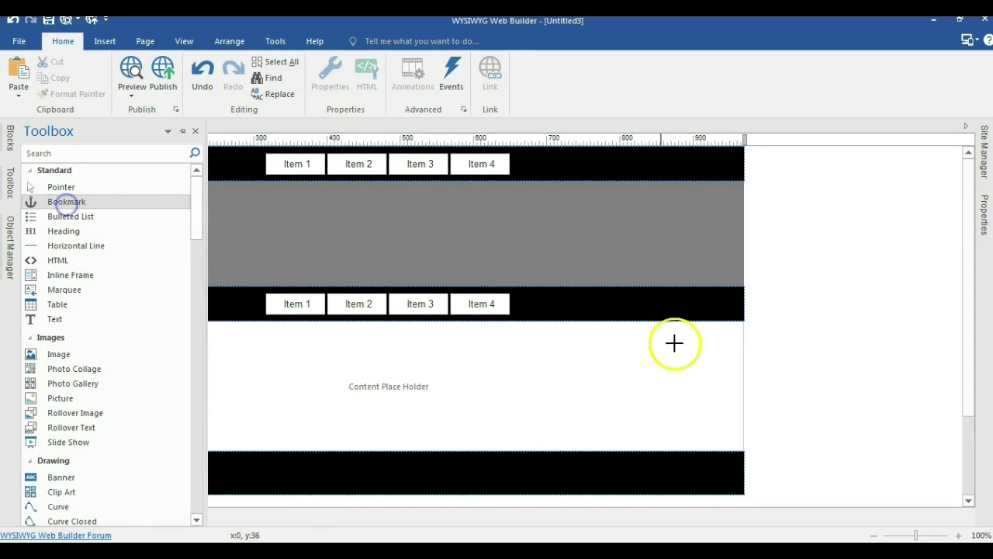
click(734, 341)
drag(734, 342, 734, 332)
Step: Change the fixed top bar's ID to nav in the Properties panel
click(697, 167)
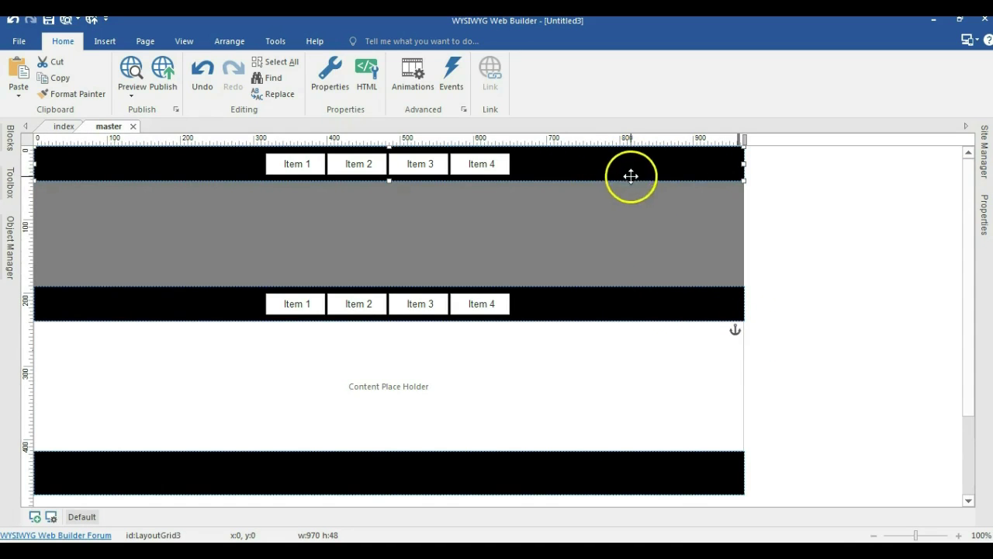
click(983, 213)
click(855, 201)
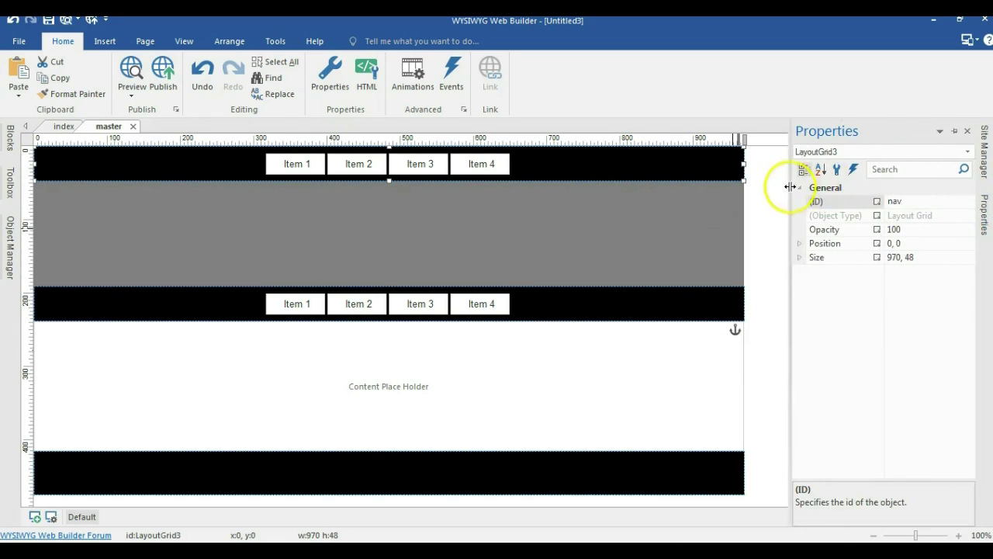
double_click(735, 330)
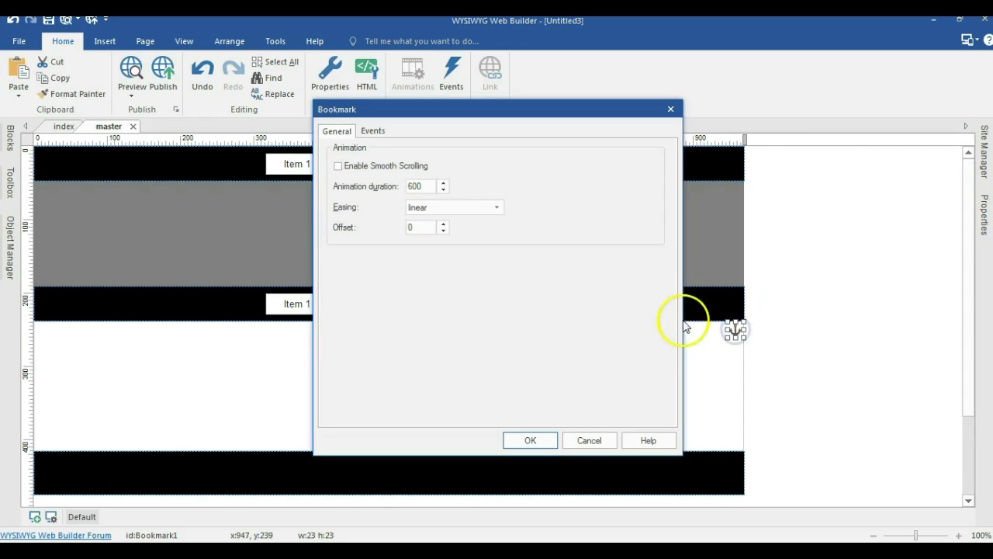
Step: Add a bookmark event: onscrollhide, Show with Effect on nav, Slide Up, 500 ms
click(372, 132)
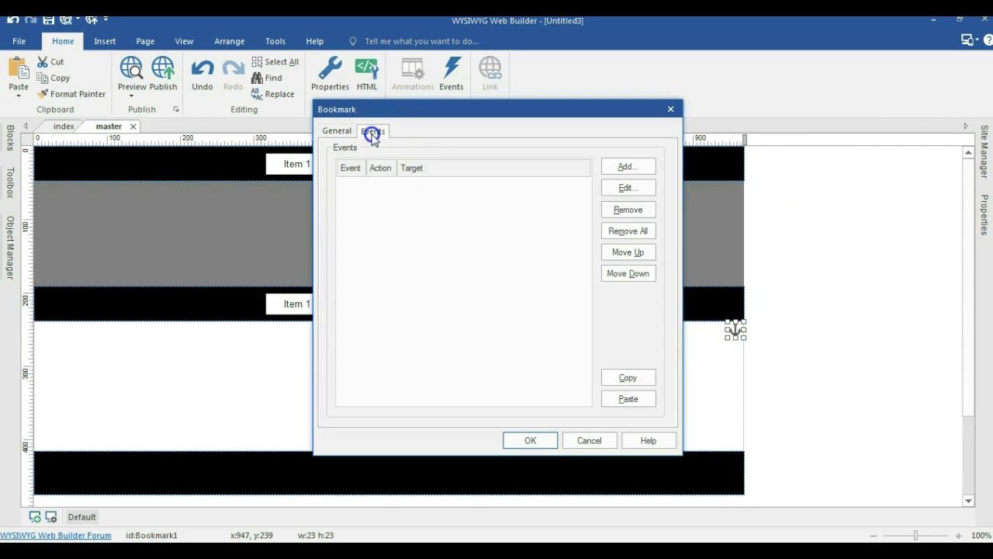
click(634, 167)
click(493, 222)
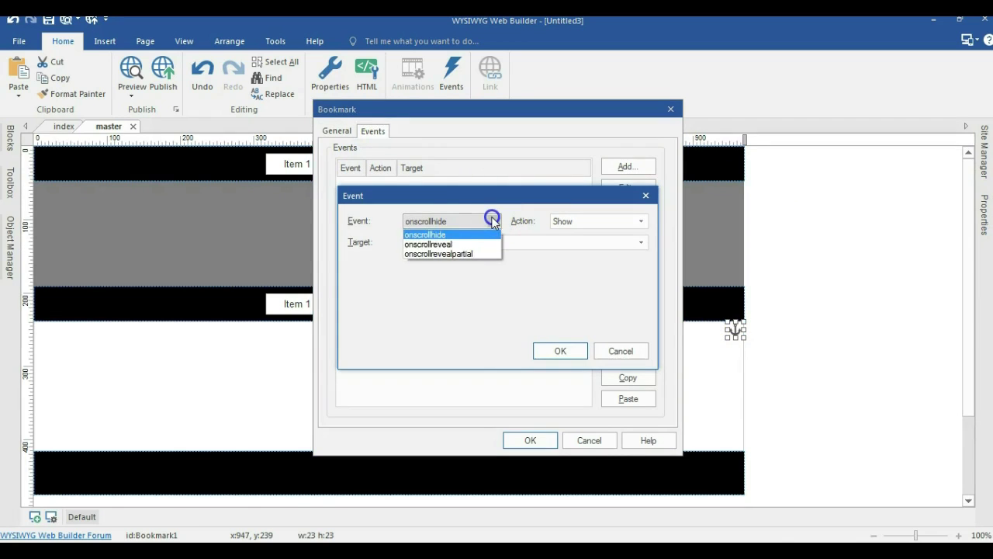
click(456, 225)
click(598, 221)
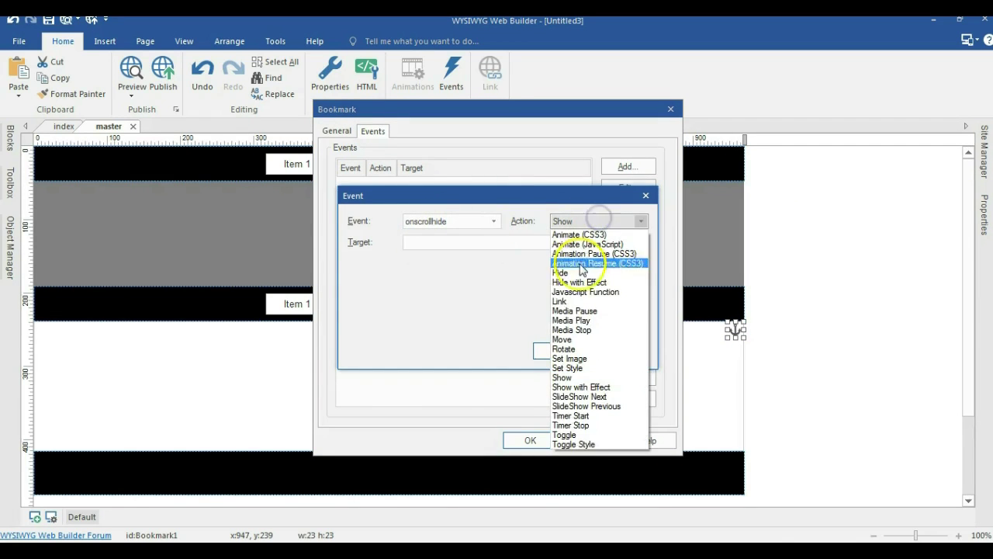
click(587, 386)
click(514, 243)
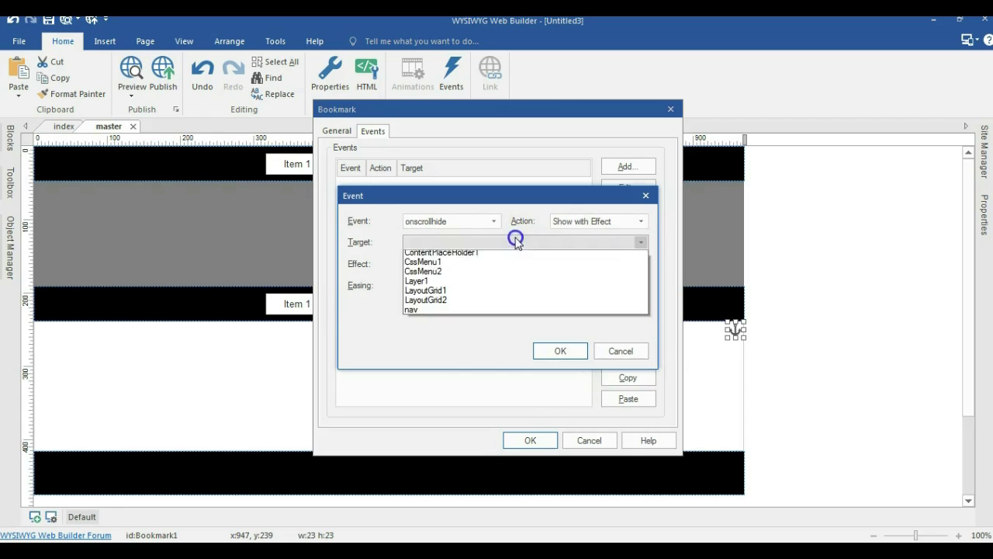
click(485, 310)
click(448, 268)
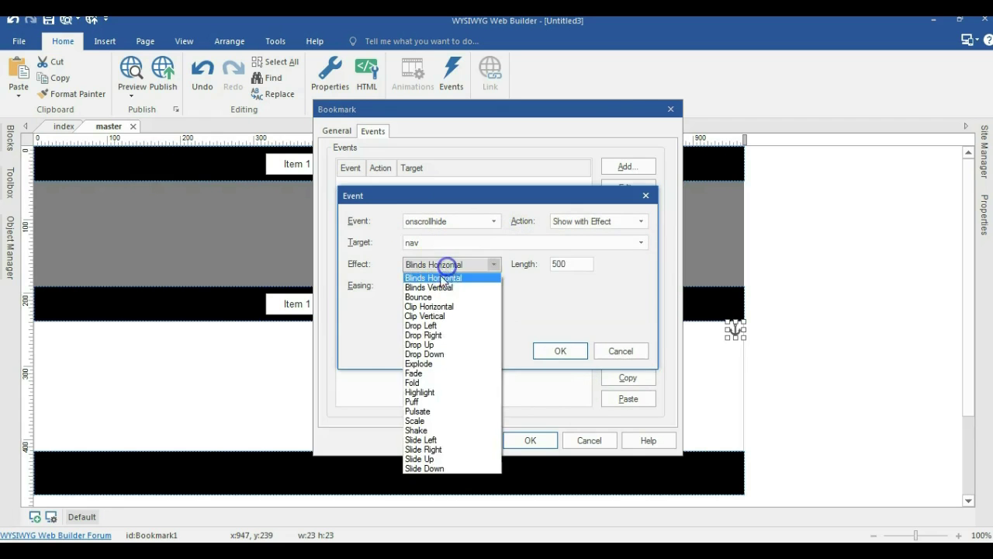
click(431, 456)
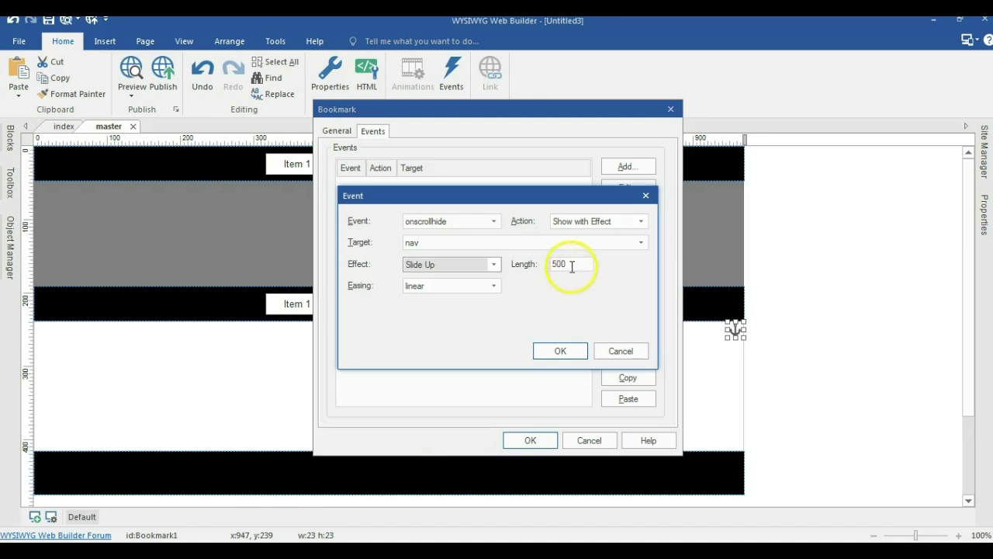
drag(572, 266, 501, 268)
click(548, 354)
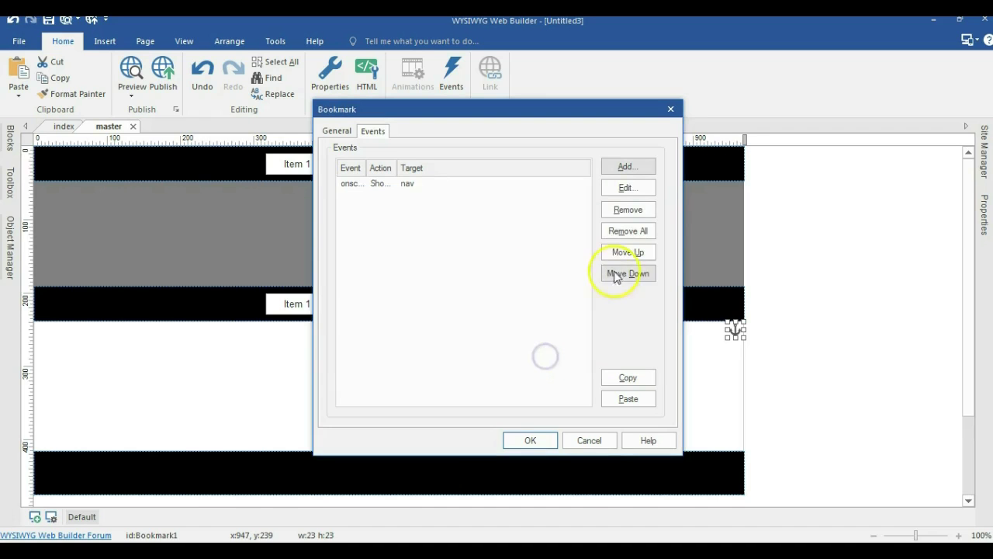
Step: Add a second bookmark event triggered by onscrollreveal with the Hide with Effect action
click(641, 168)
click(458, 221)
click(448, 246)
click(595, 227)
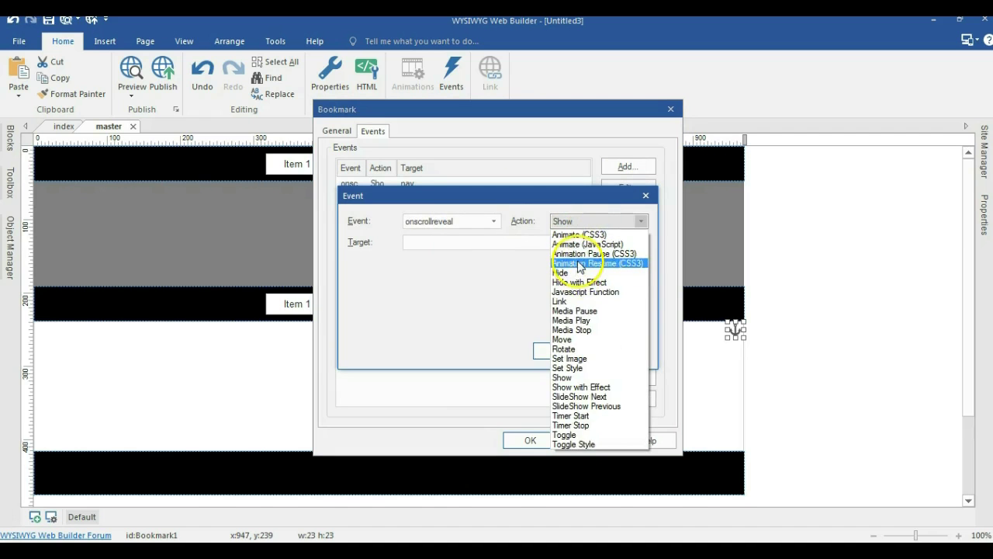
click(578, 282)
Step: Target nav with the Slide Up effect at length 0, then close the Bookmark dialog
click(478, 251)
click(442, 311)
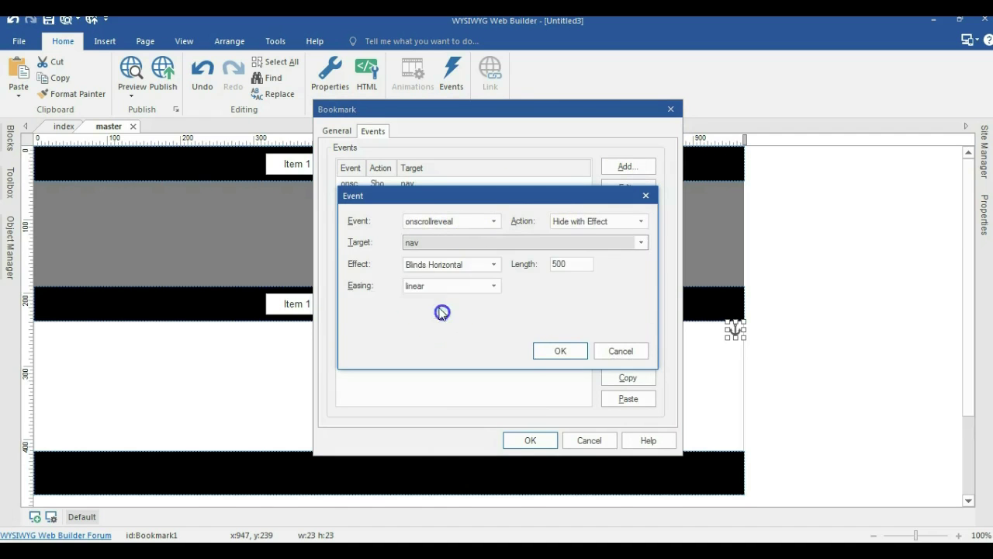
click(432, 265)
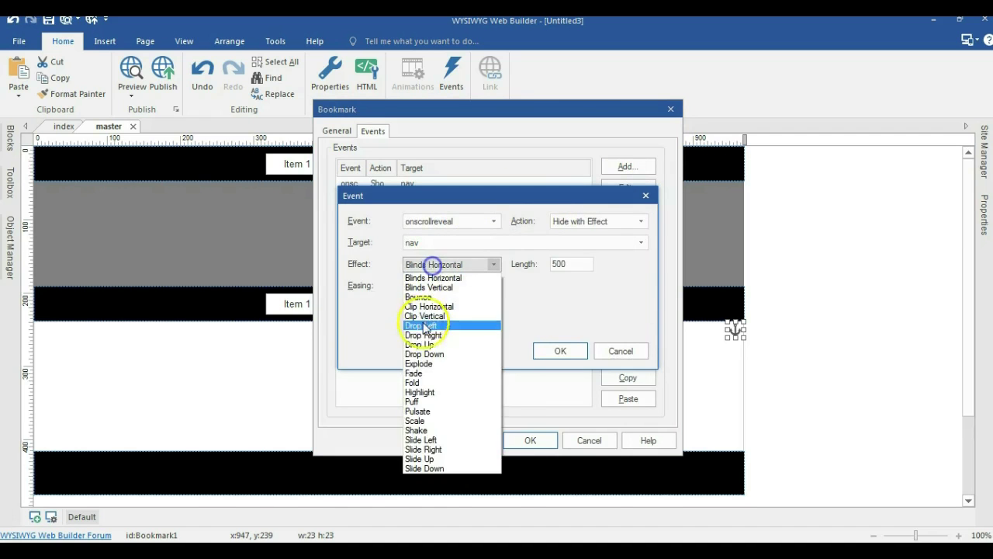
click(427, 458)
drag(571, 264, 511, 261)
text(0)
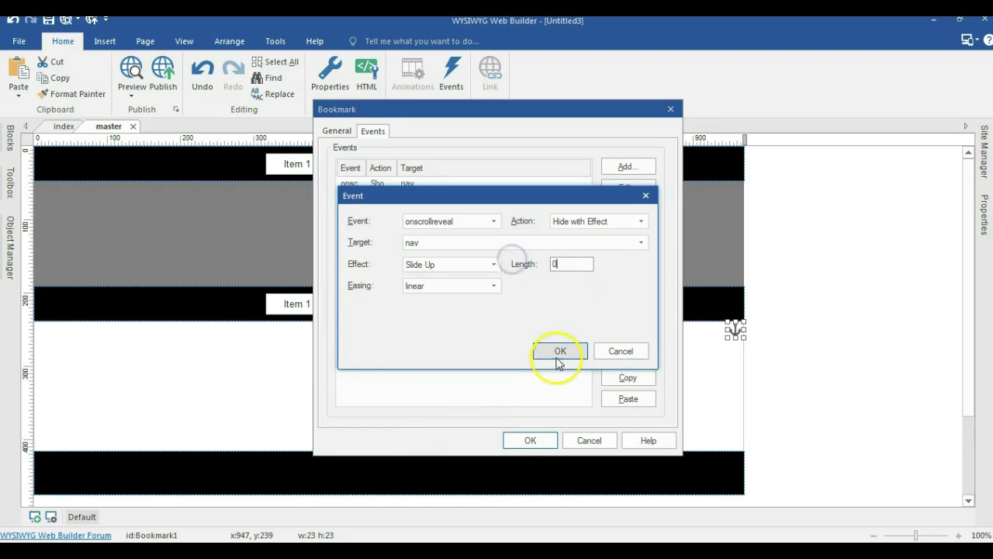
click(558, 351)
click(533, 440)
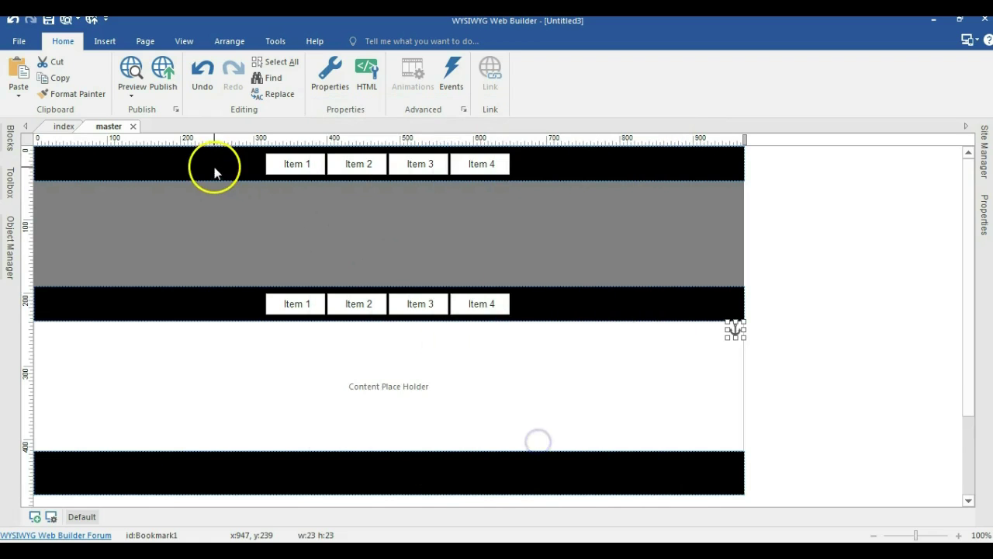
Step: Uncheck the nav grid's Visible box in Object Manager to hide it, then go to the index page
click(217, 166)
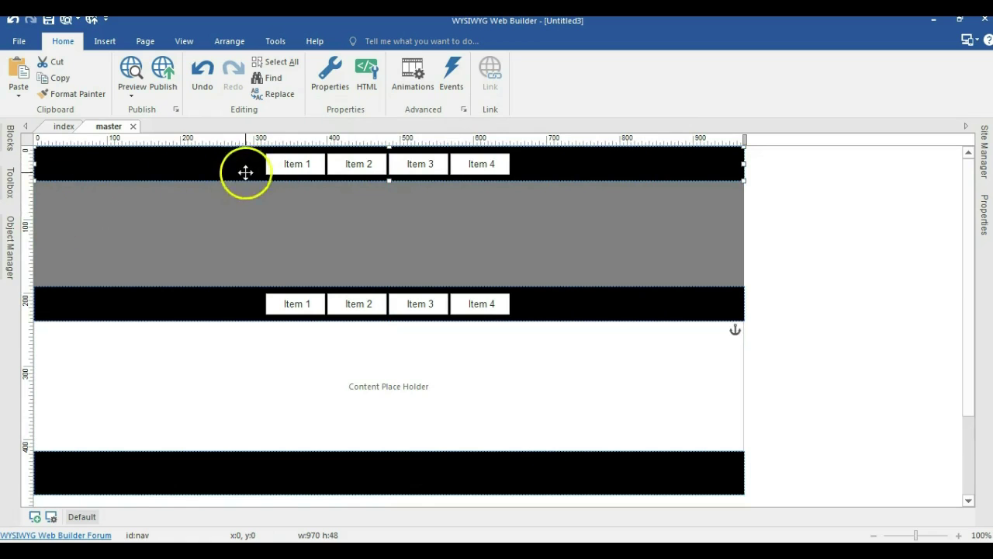
click(11, 240)
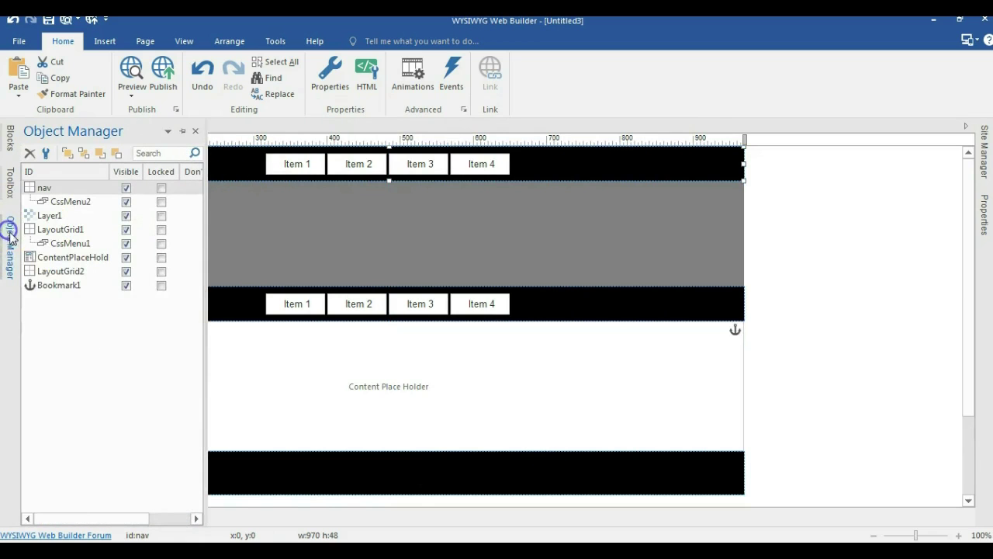
click(130, 189)
click(767, 215)
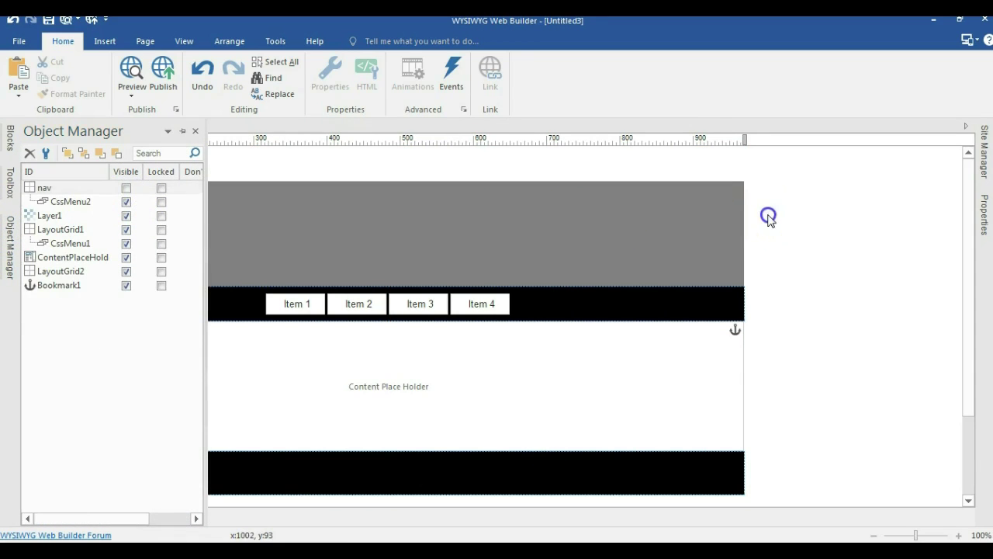
scroll(774, 212, down, 2)
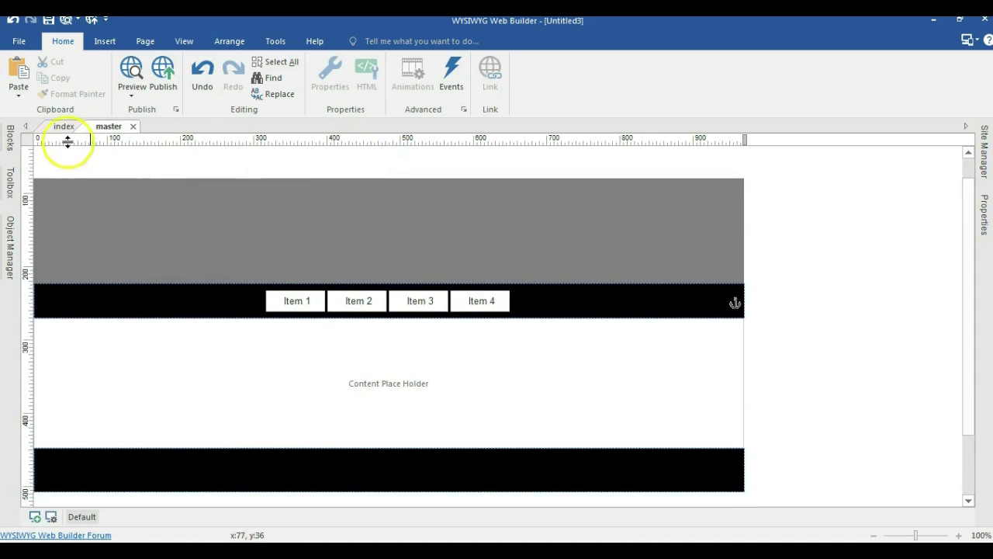
click(64, 126)
Step: Add a Text object from the Toolbox, stretched across the page width near the top left
click(19, 193)
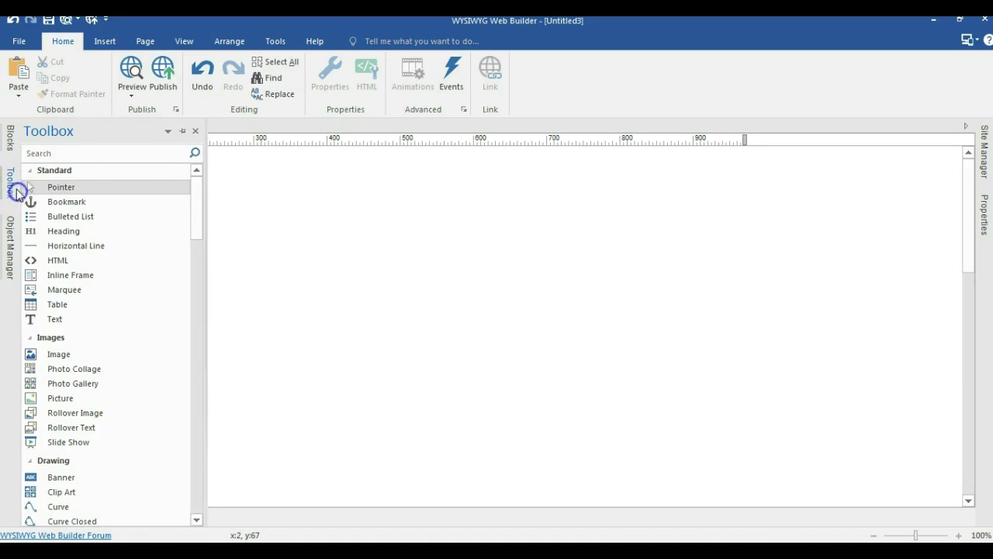
click(51, 318)
click(296, 240)
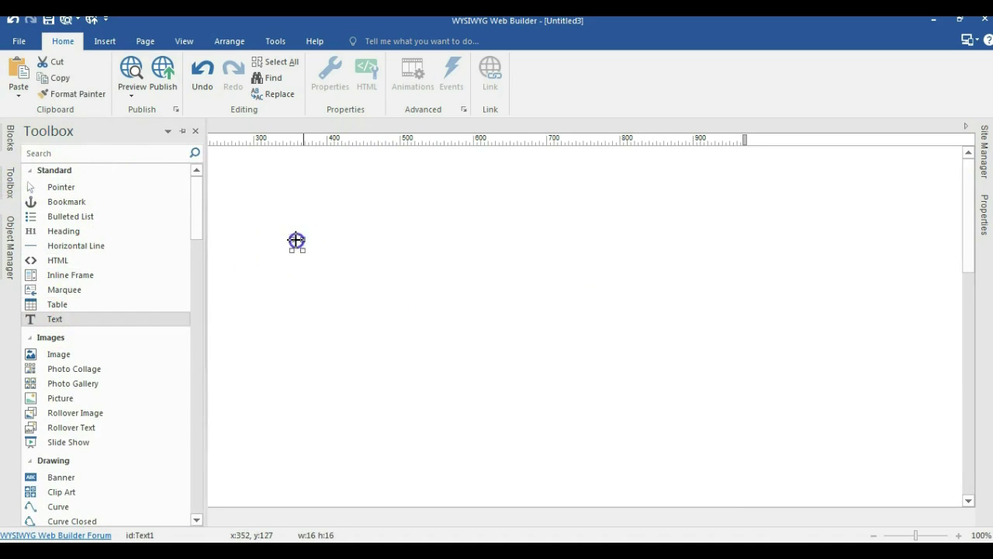
drag(885, 334, 811, 322)
click(632, 224)
drag(514, 247, 349, 197)
Step: Fill the text box with two rounds of 10 lorem ipsum paragraphs
double_click(328, 191)
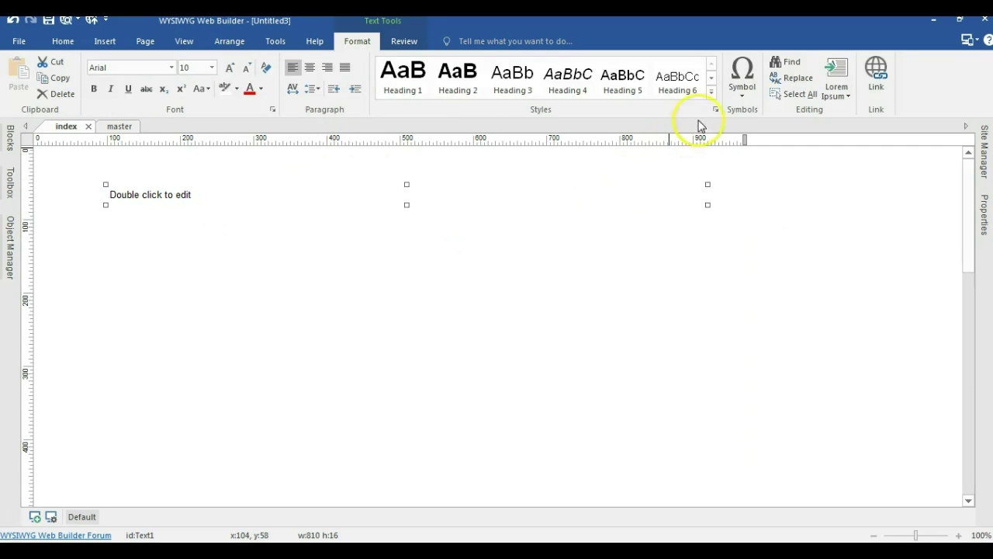
click(842, 92)
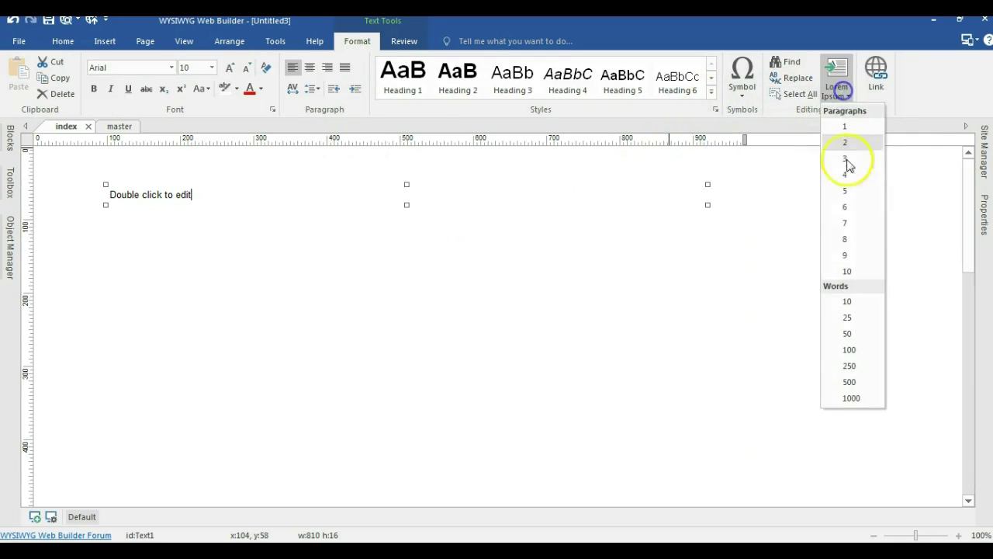
click(847, 271)
scroll(824, 228, down, 3)
scroll(613, 223, down, 3)
double_click(621, 222)
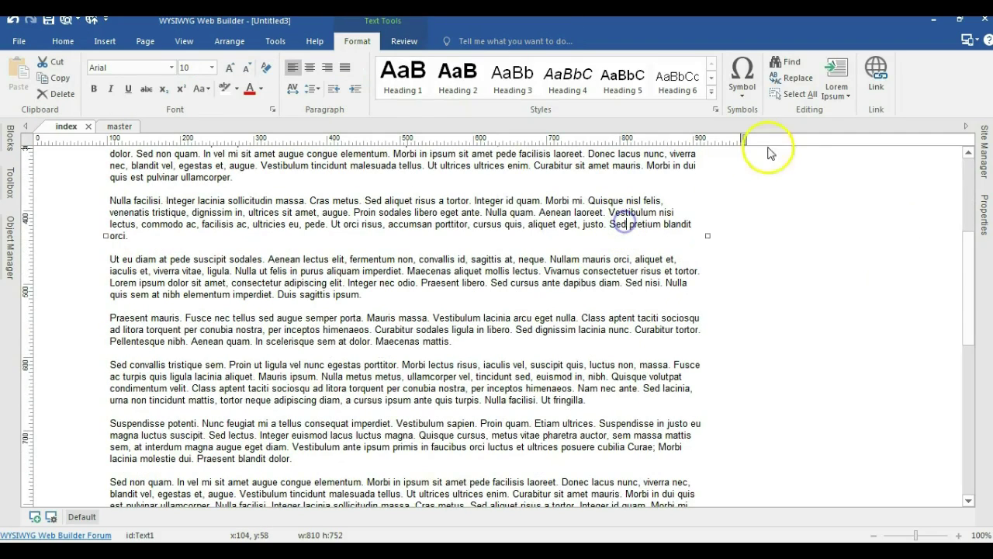
click(836, 87)
click(846, 271)
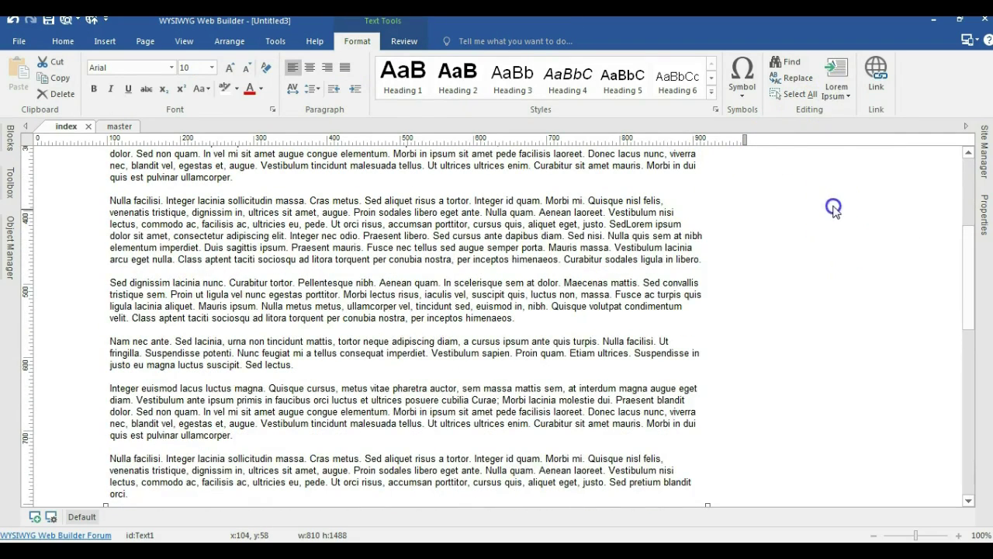
click(803, 194)
right_click(819, 190)
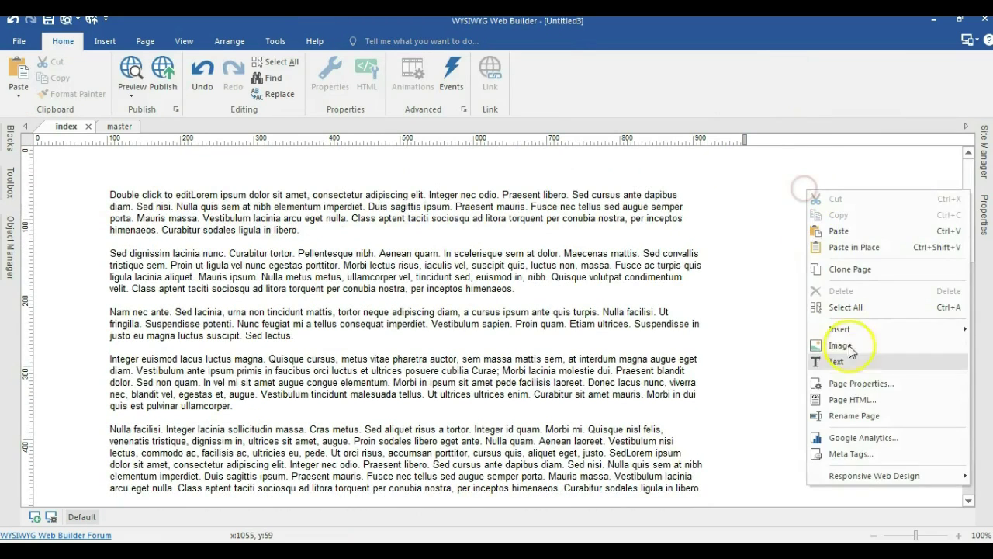
click(852, 378)
click(473, 109)
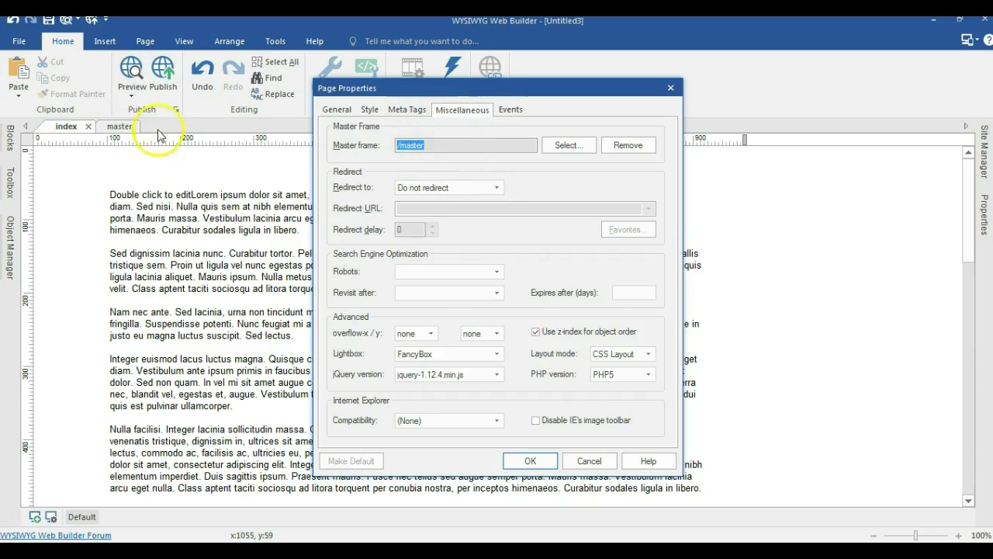
click(574, 146)
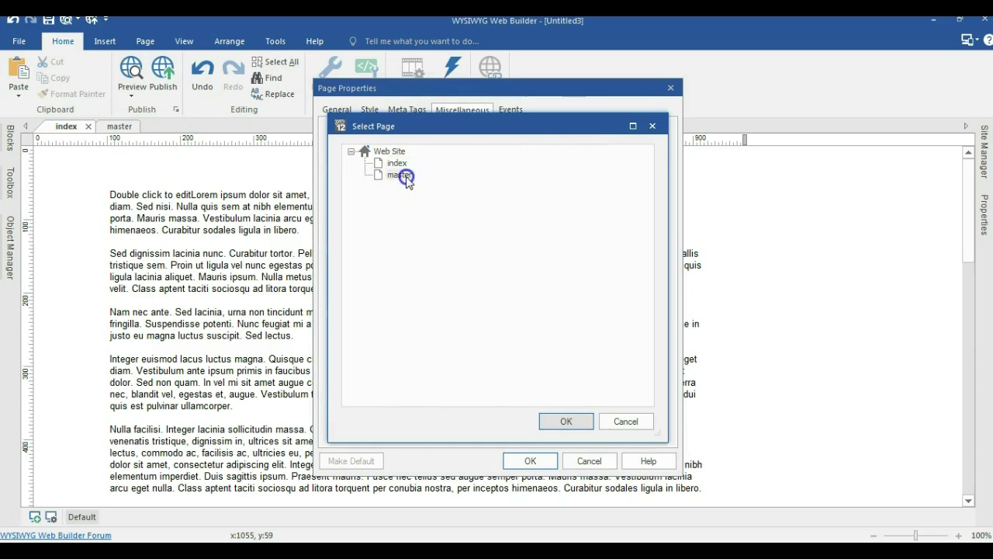
double_click(407, 176)
click(546, 463)
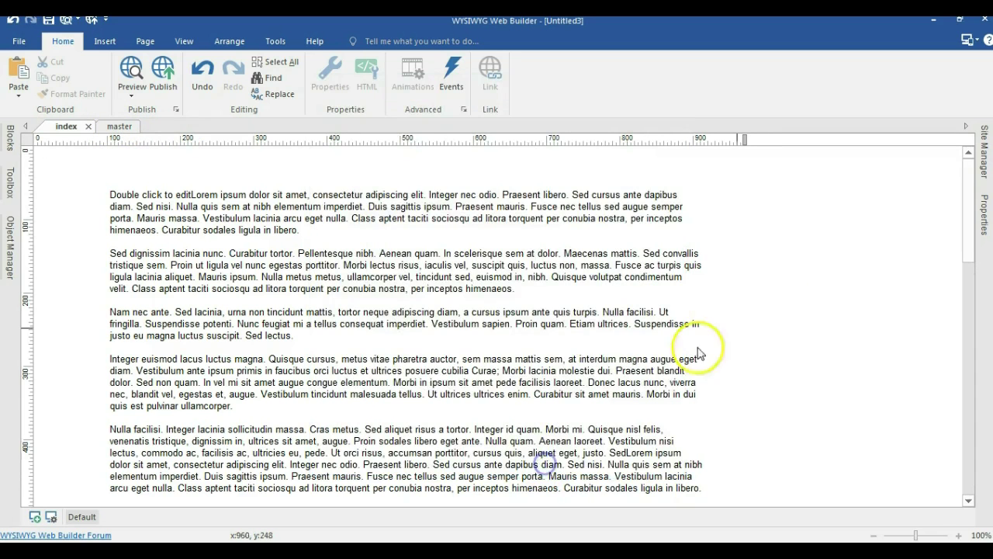
Step: Preview index.html in Firefox with F5, then scroll down and up to confirm the menu stays pinned
key(F5)
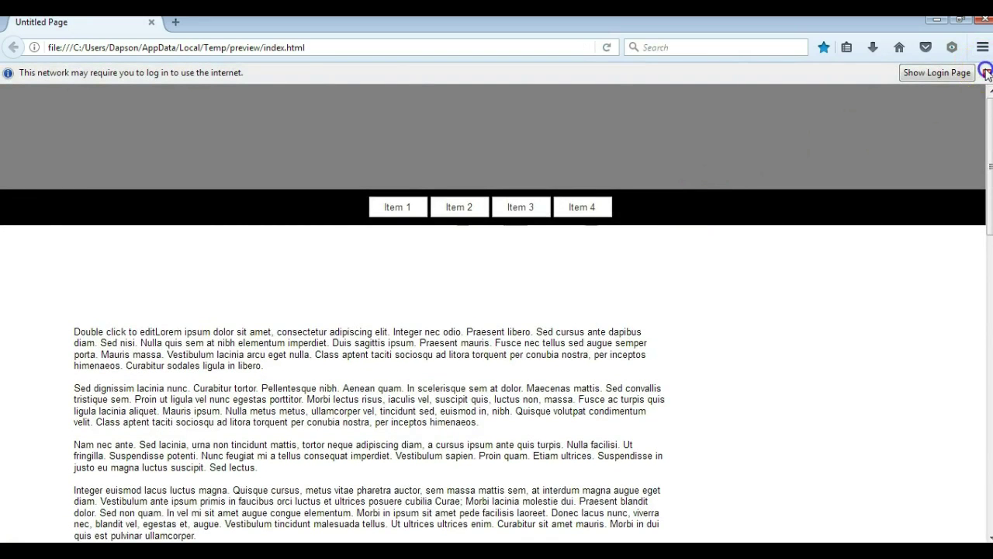
click(986, 71)
scroll(688, 153, down, 10)
scroll(688, 155, down, 3)
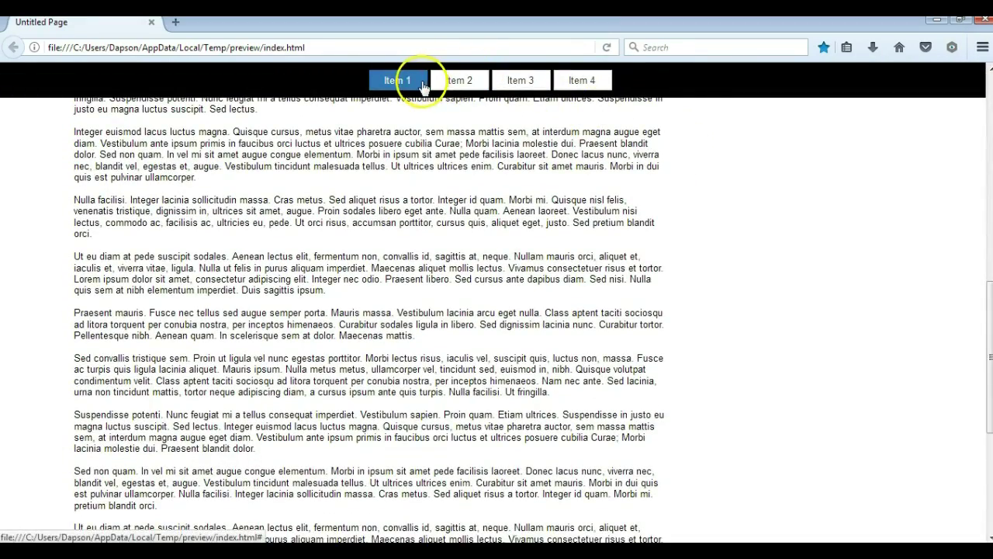
scroll(611, 205, up, 2)
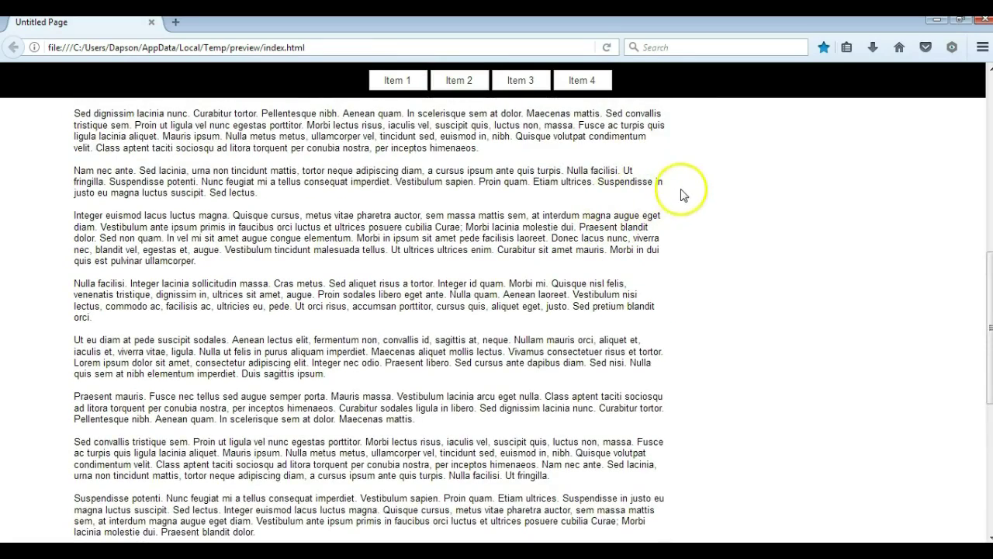
scroll(688, 193, up, 4)
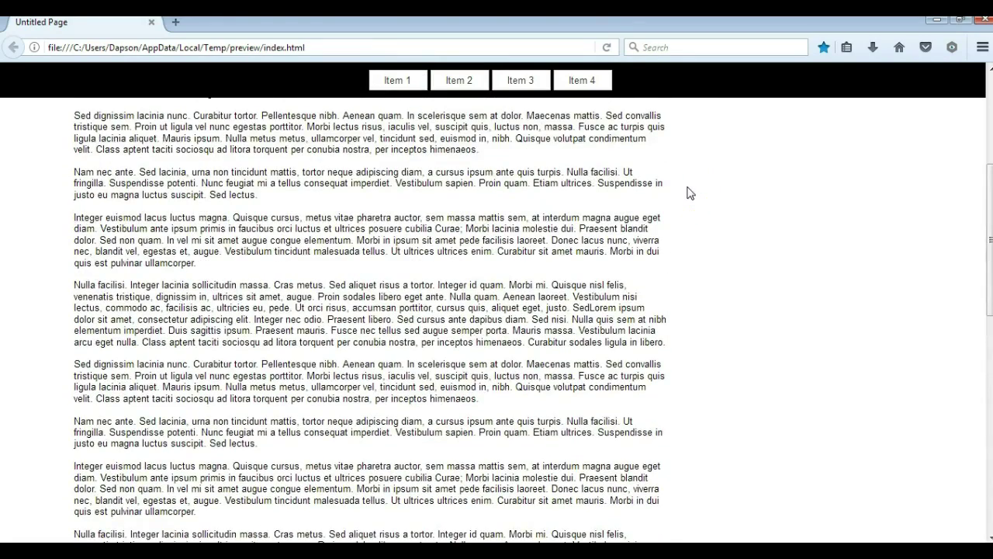